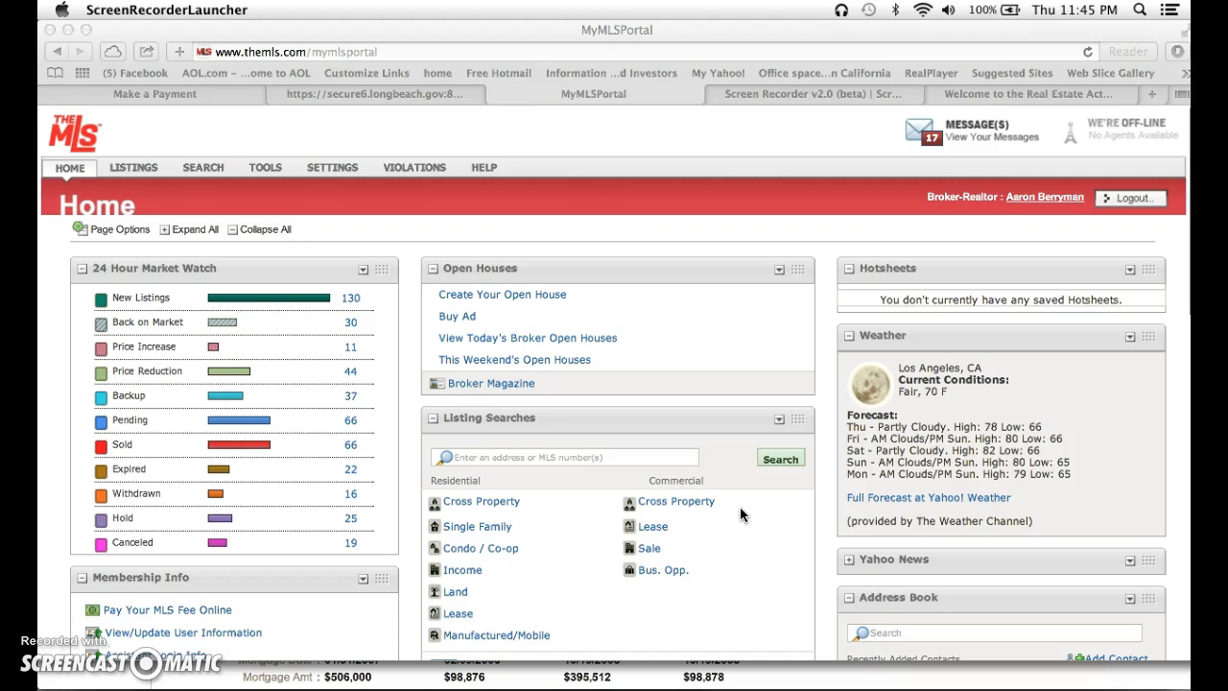
Step: Open the residential single-family listing search
scroll(741, 515, down, 2)
scroll(741, 514, down, 1)
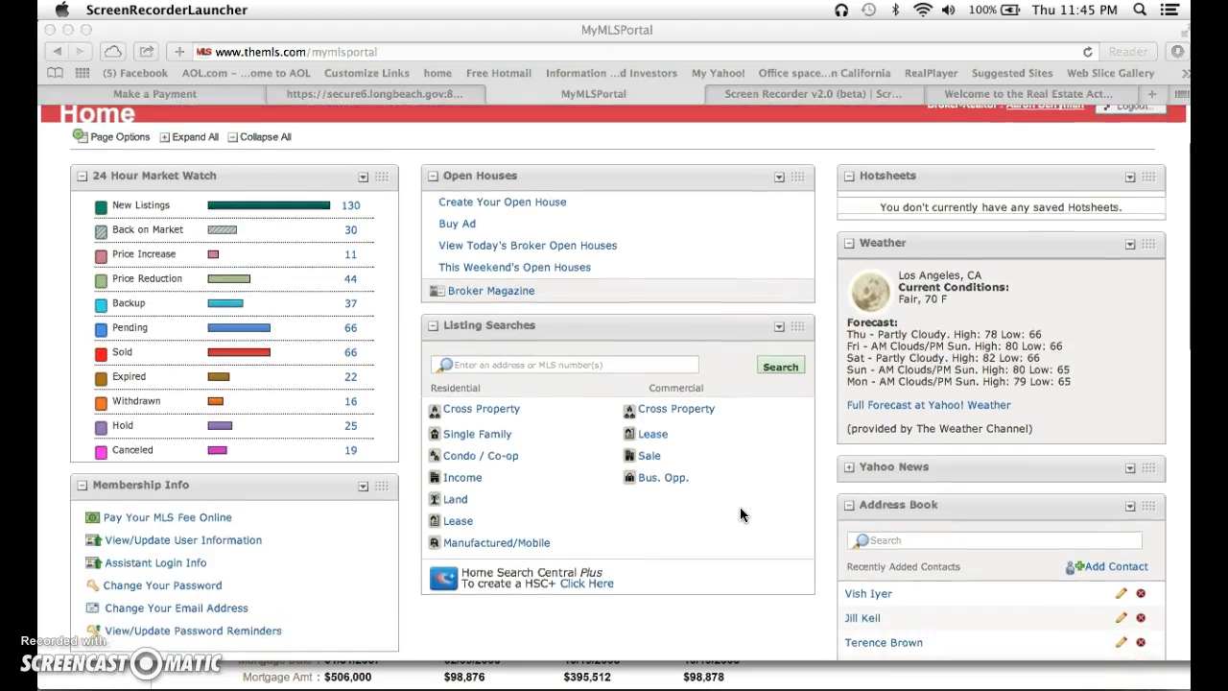
scroll(740, 513, up, 3)
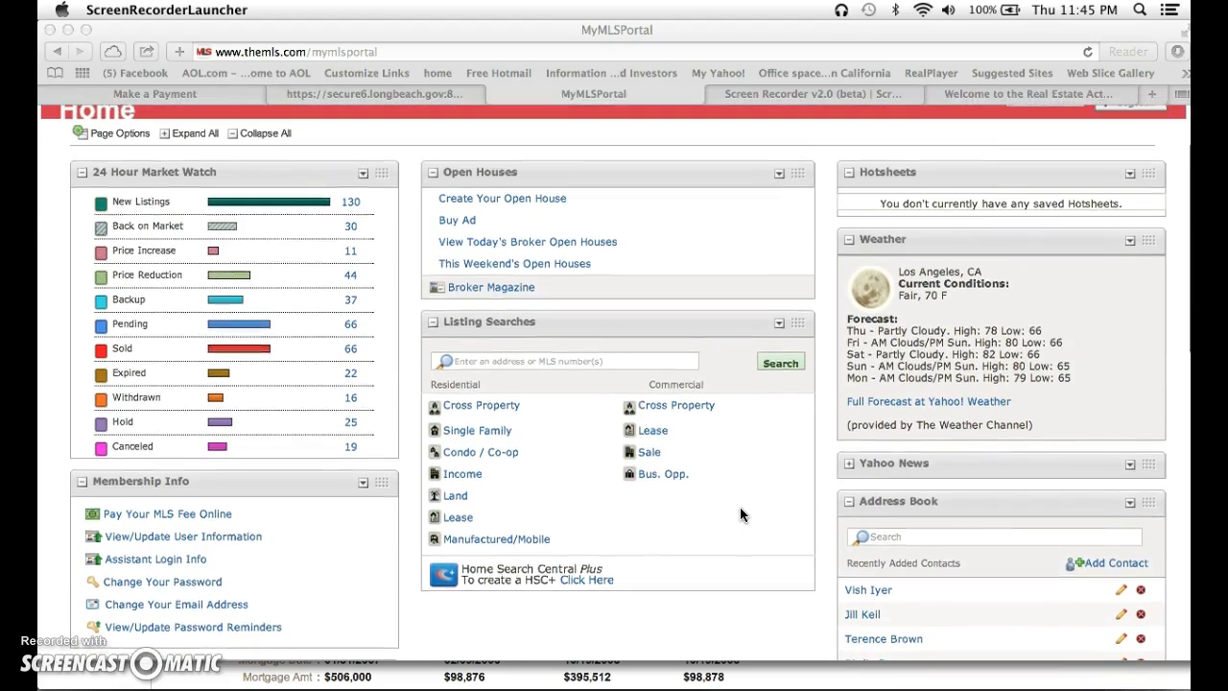
scroll(741, 514, down, 1)
scroll(741, 515, up, 1)
scroll(741, 514, down, 1)
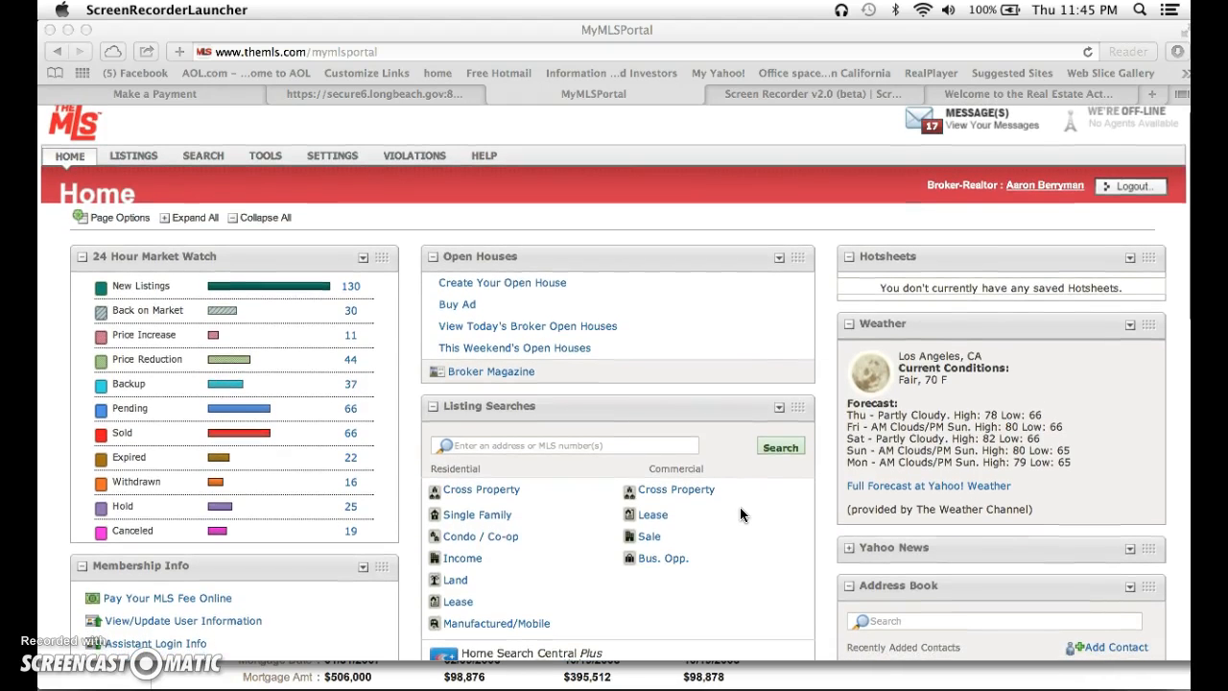
click(489, 515)
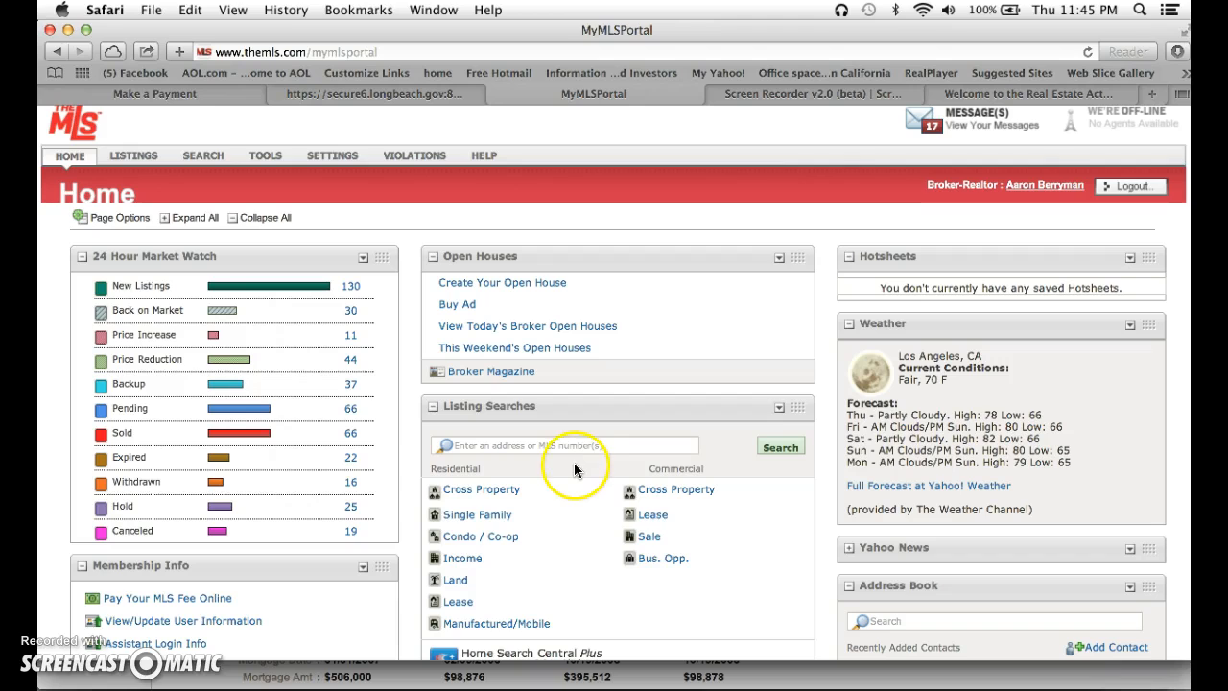
click(480, 516)
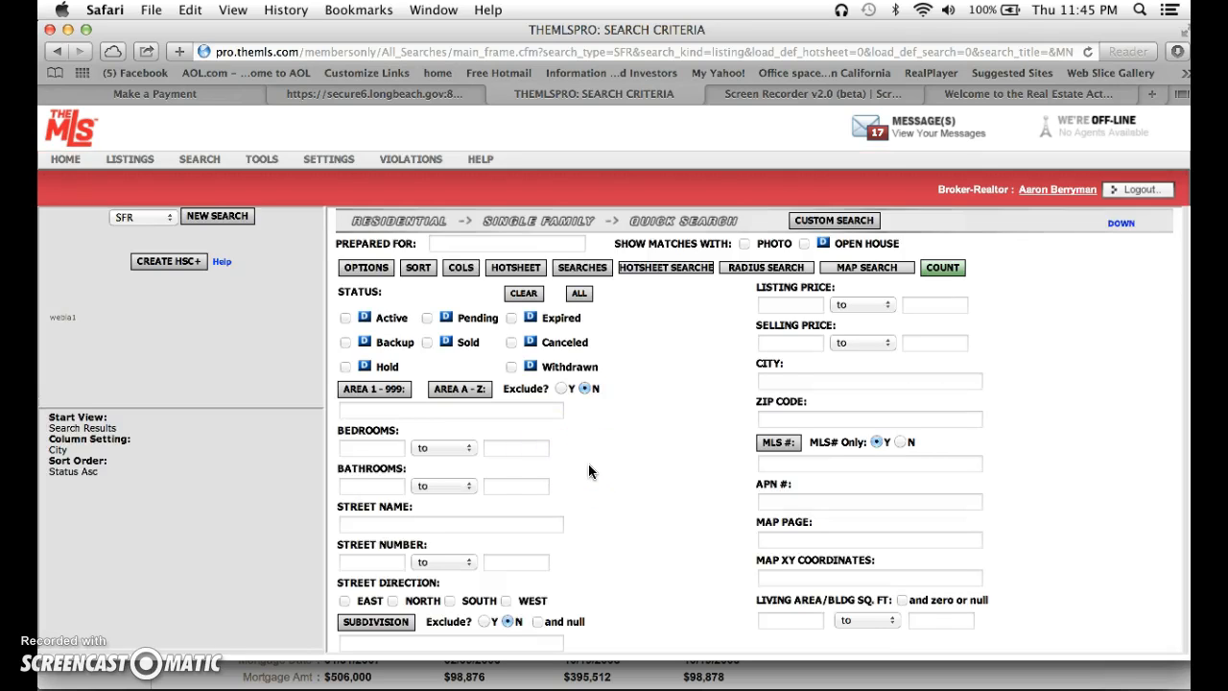
Step: Restrict the search to active listings with a minimum of 3 bedrooms and 2 bathrooms
scroll(589, 464, down, 2)
scroll(588, 463, up, 2)
click(487, 380)
click(344, 319)
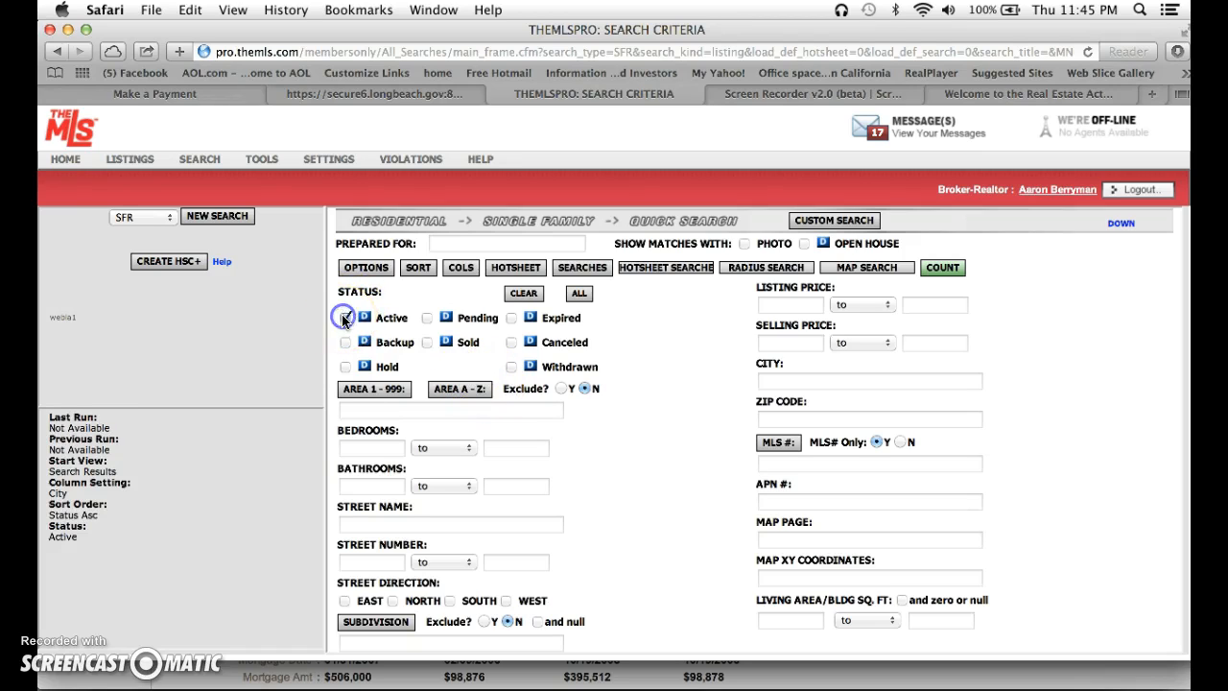
click(360, 449)
text(3)
click(379, 486)
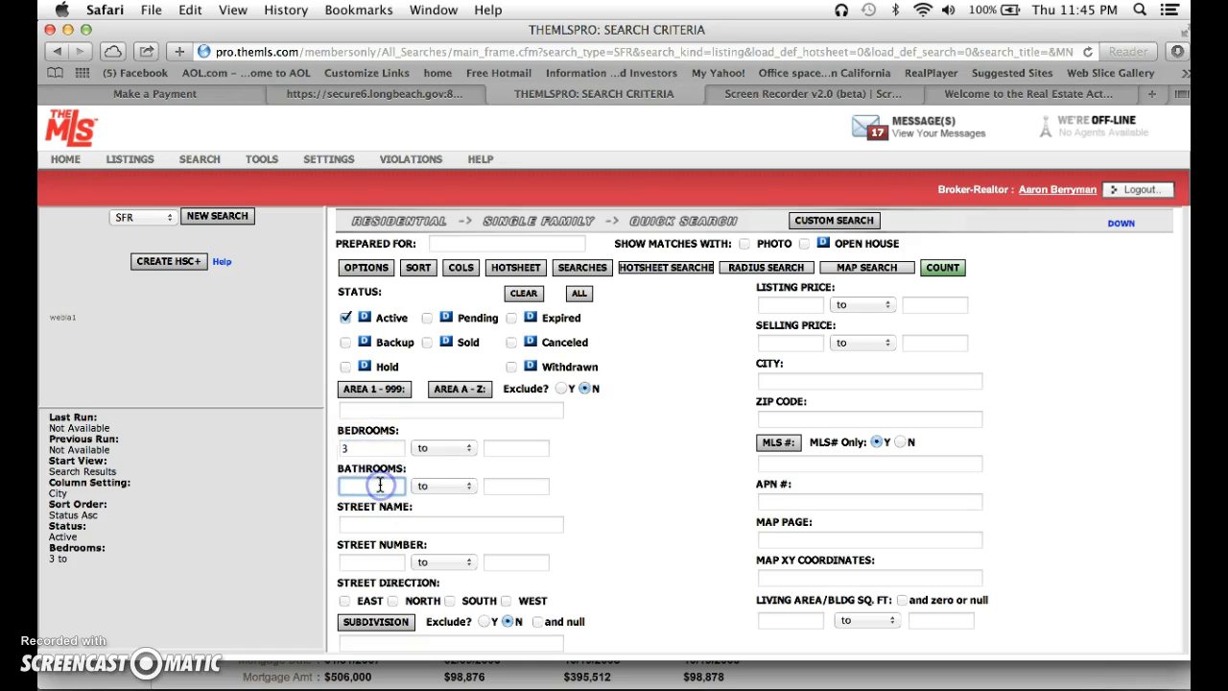
text(2)
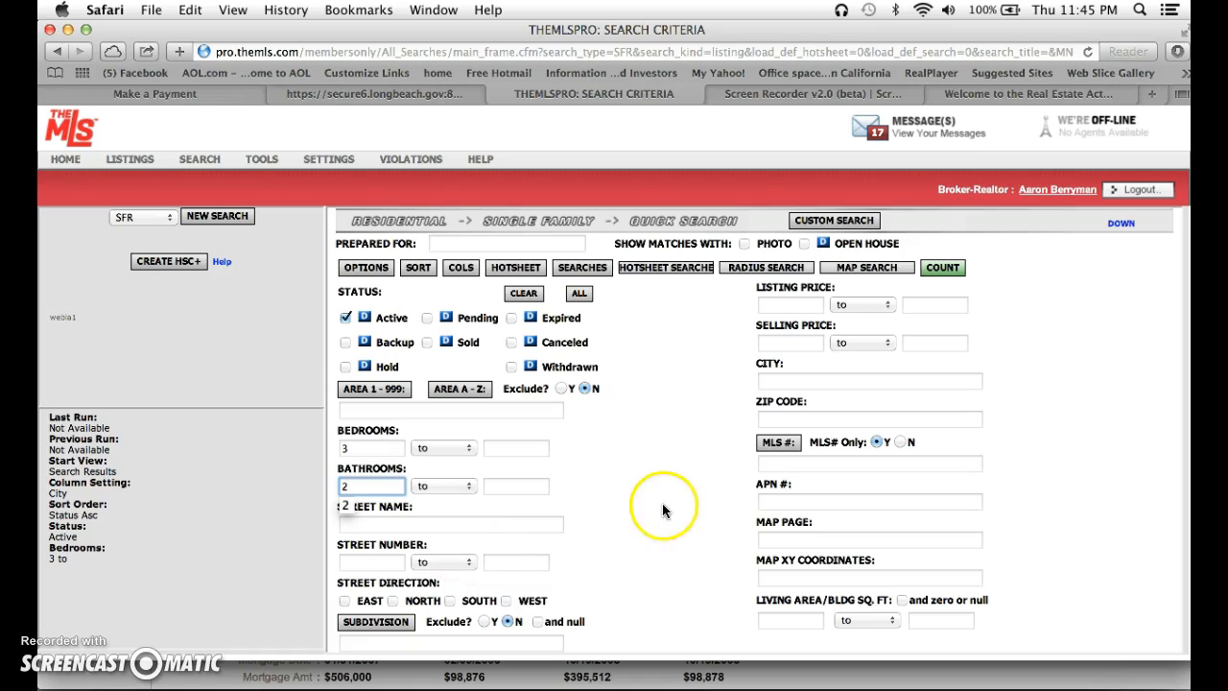
Step: Set the search city to LONG BEACH
click(786, 382)
text(Long Beach)
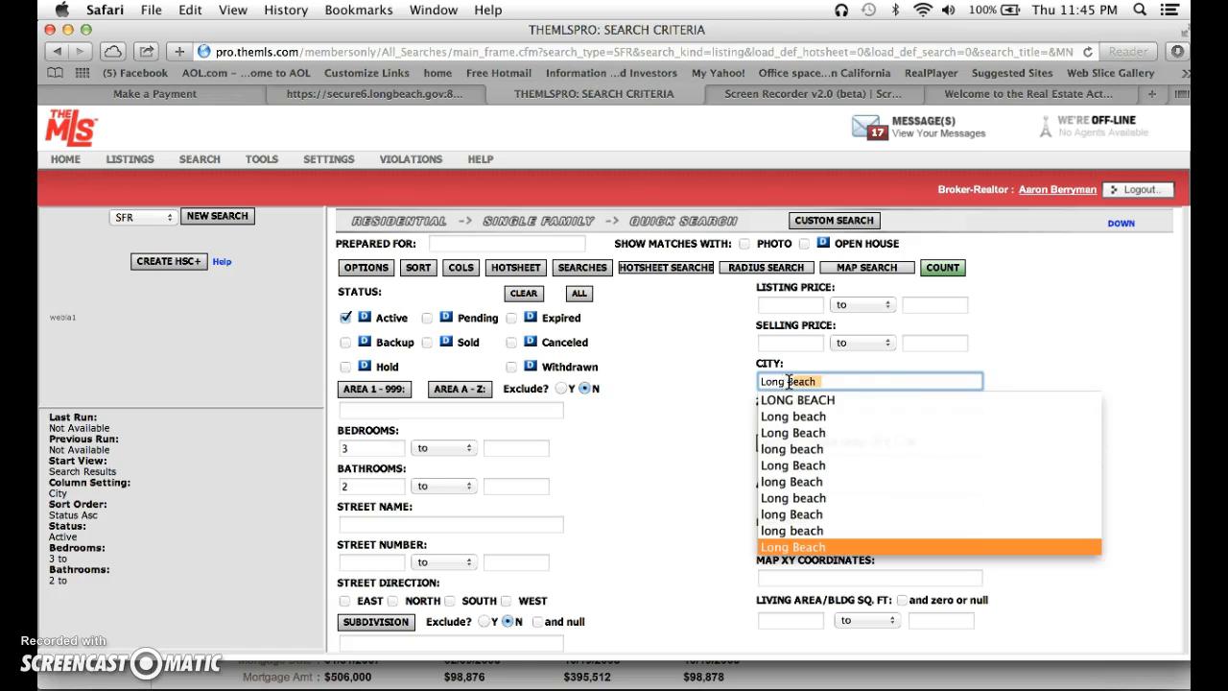
click(830, 408)
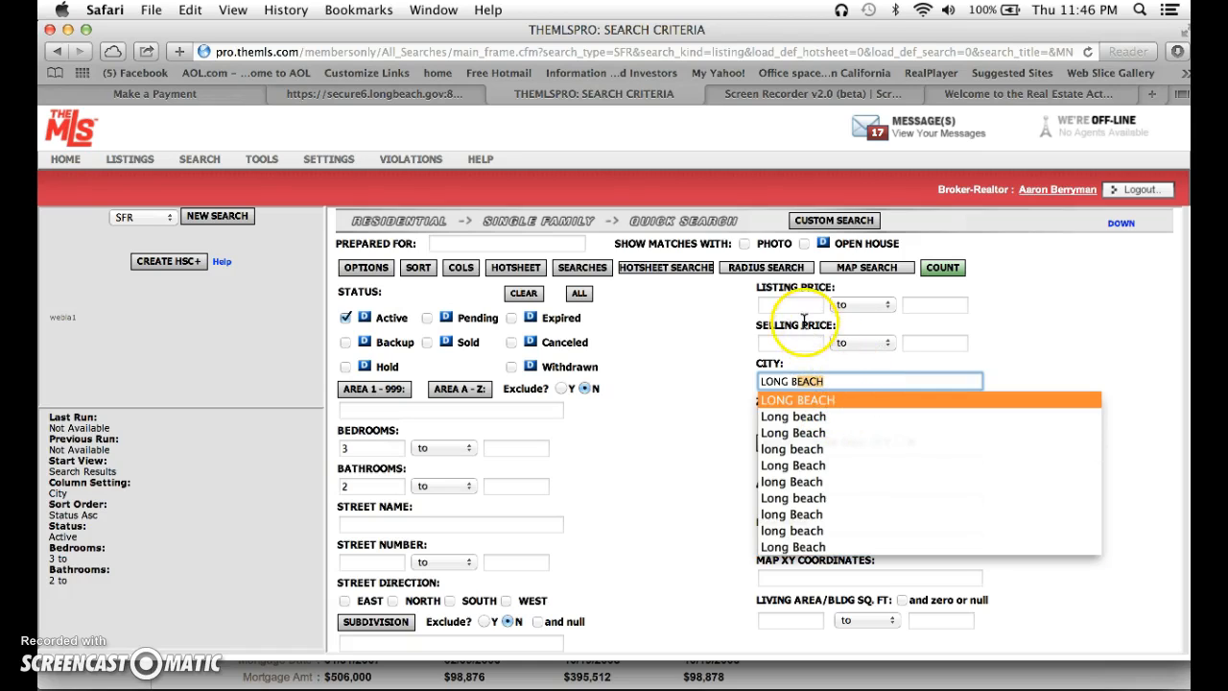
click(734, 333)
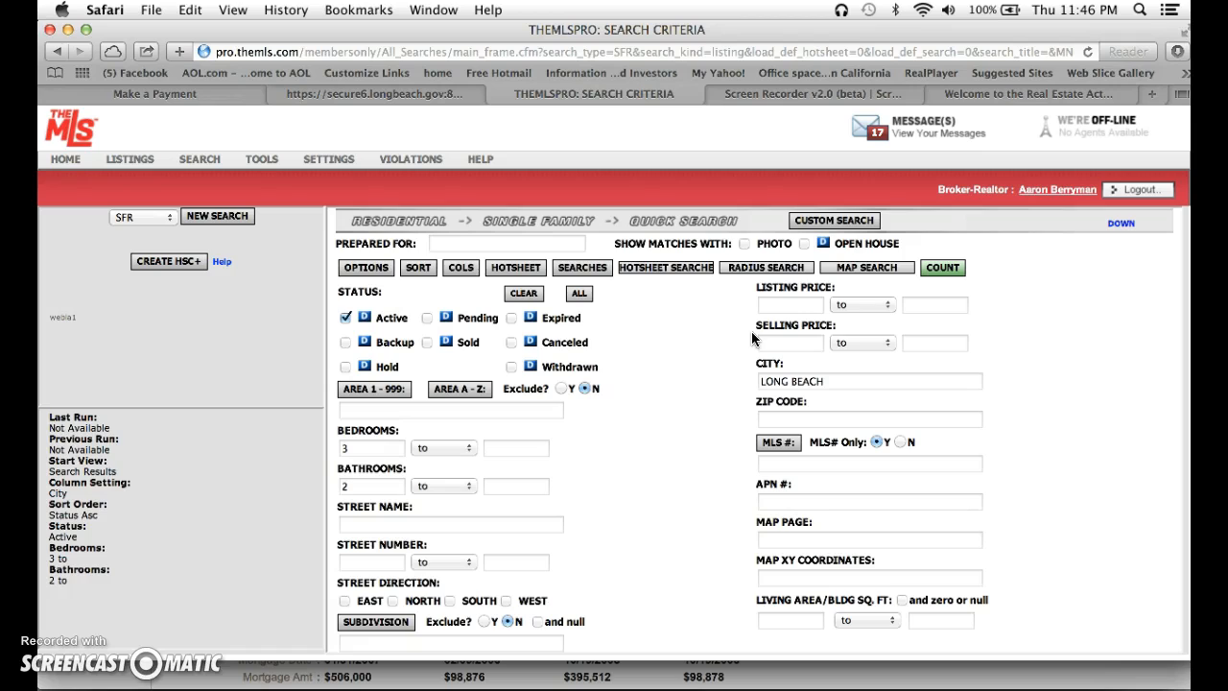
Step: Limit the listing price to a range from 0 to 400,000
click(921, 305)
click(804, 304)
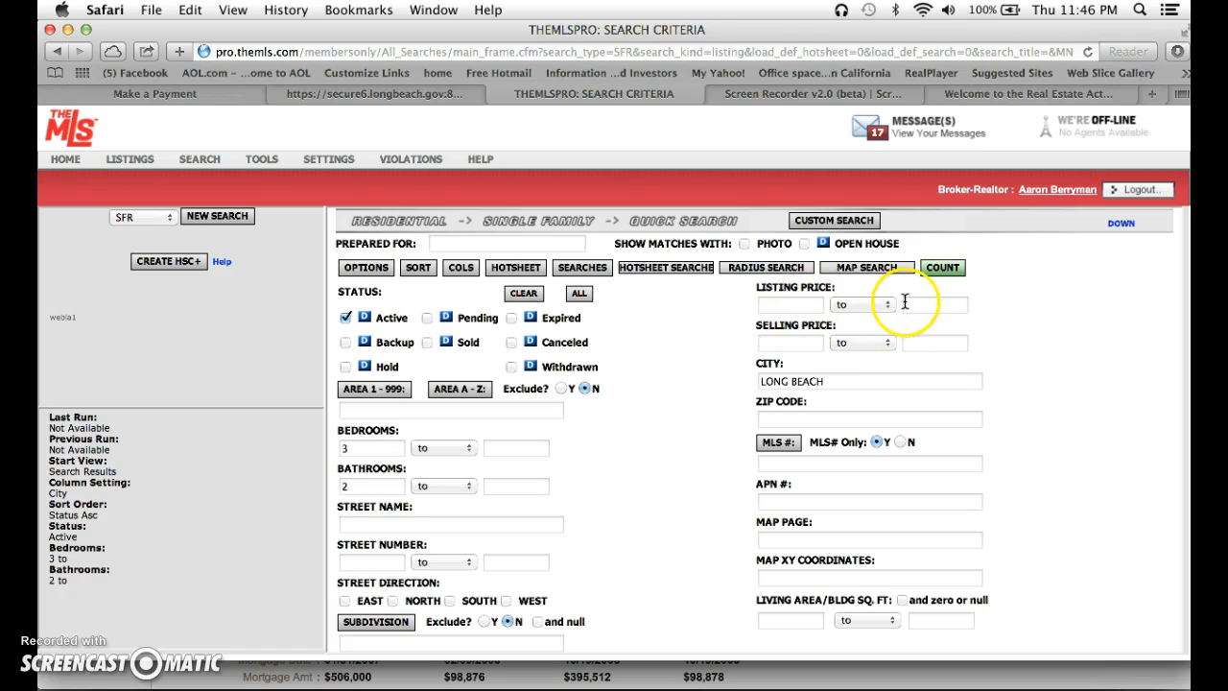
click(809, 306)
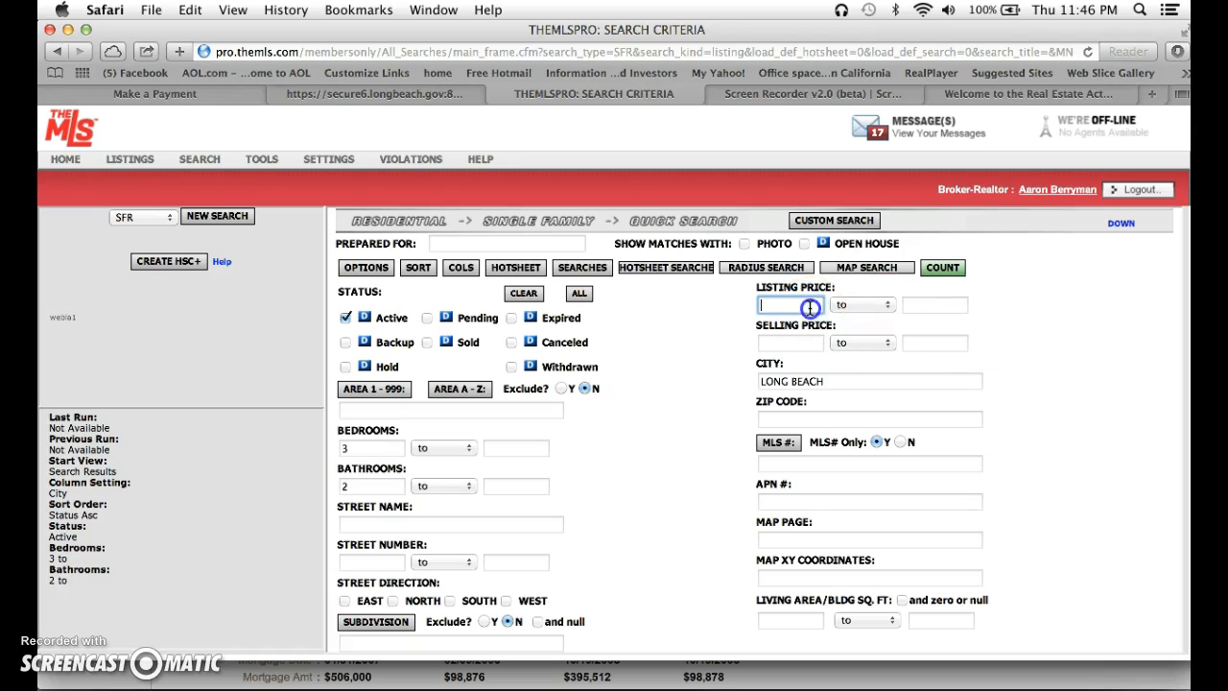
click(911, 305)
text(400000)
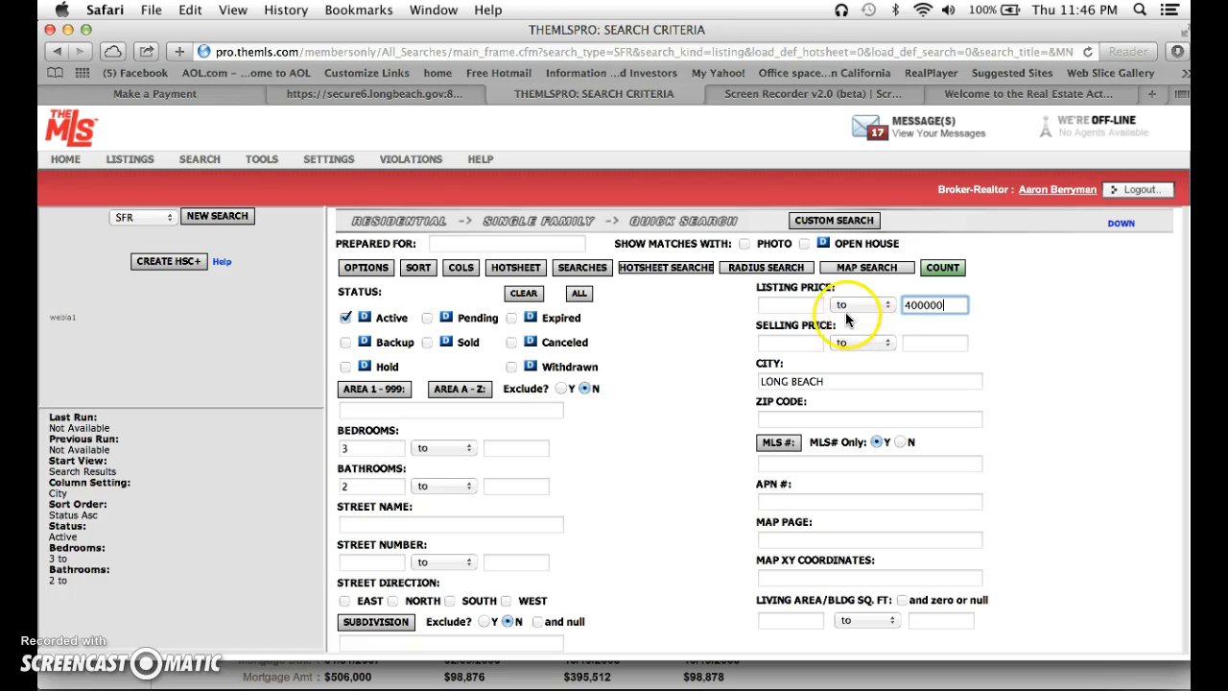
click(971, 320)
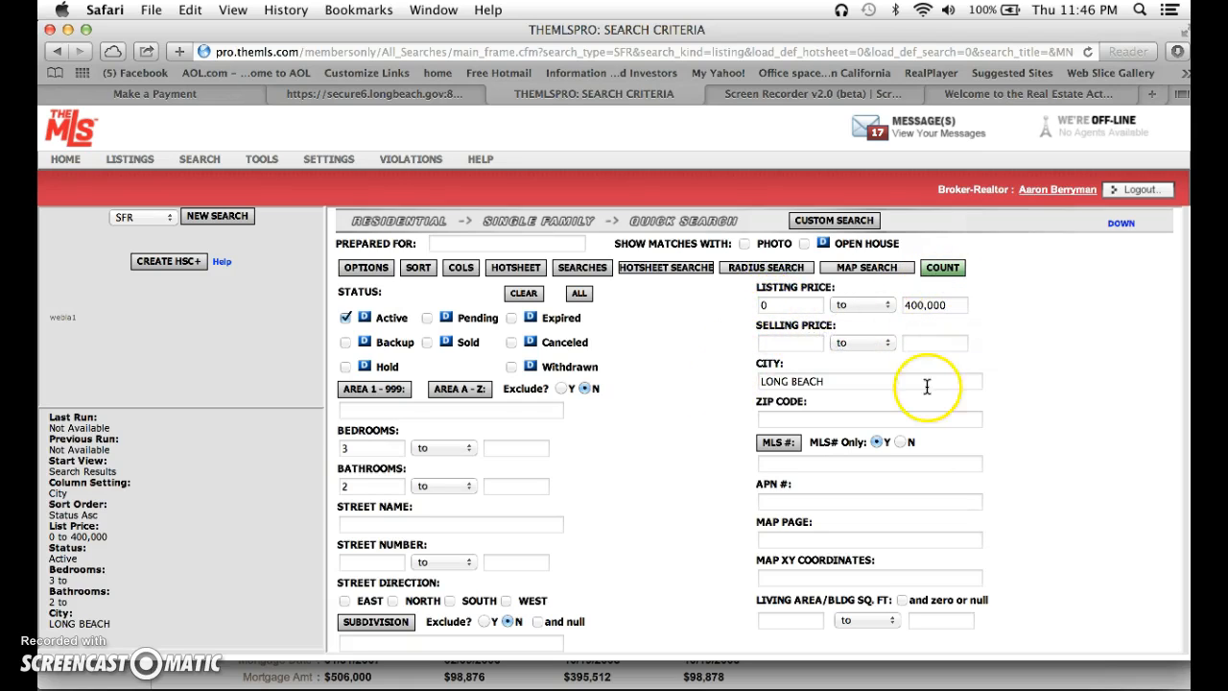
Step: Set the minimum living area to 1000 square feet
scroll(1014, 467, down, 2)
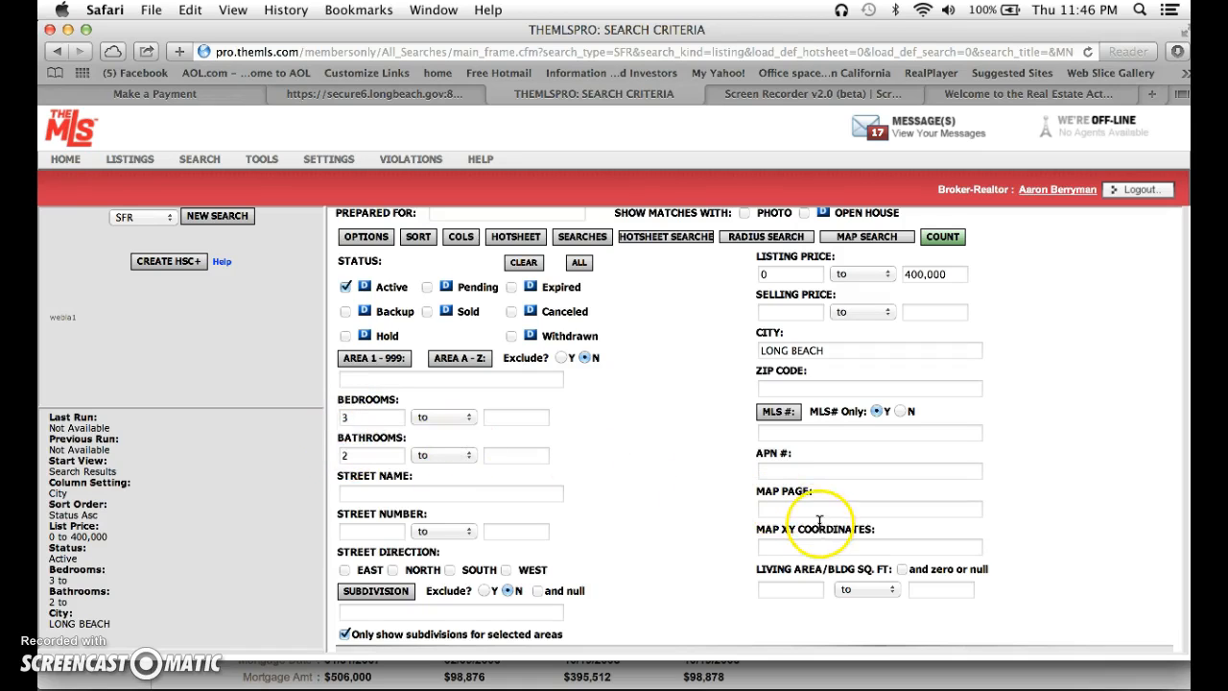
click(762, 589)
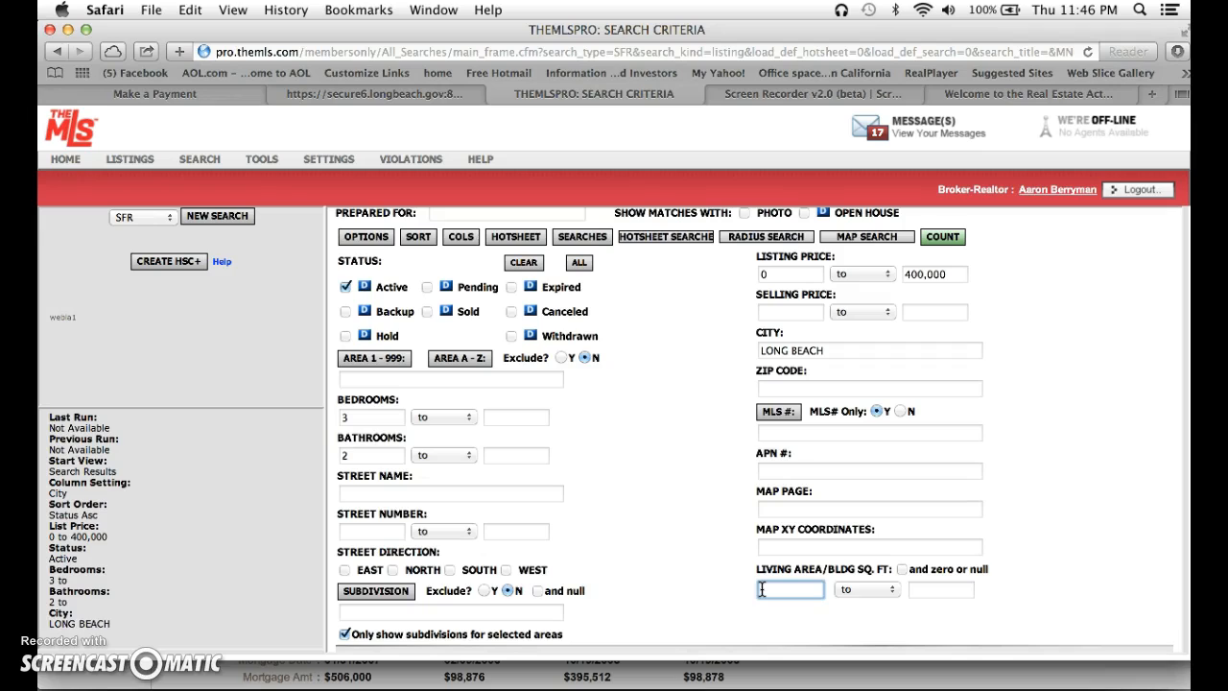
text(1)
key(Tab)
click(697, 590)
click(795, 589)
text(000)
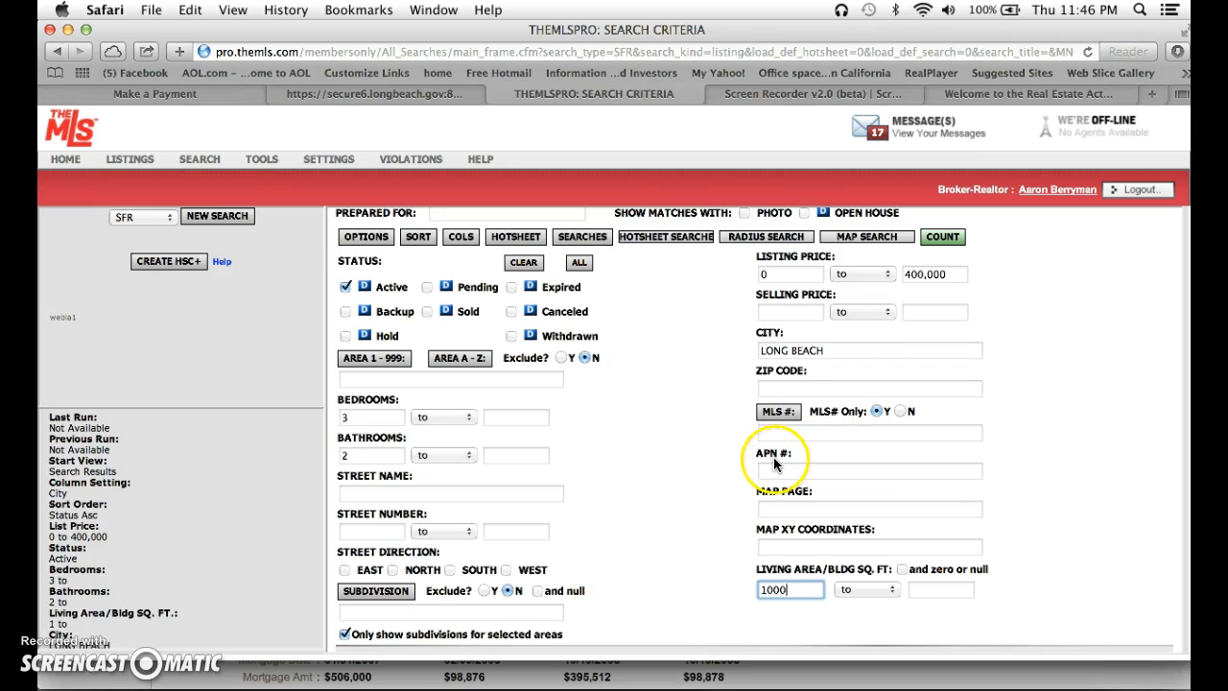
Step: Count the listings that match the entered search criteria
scroll(775, 466, up, 1)
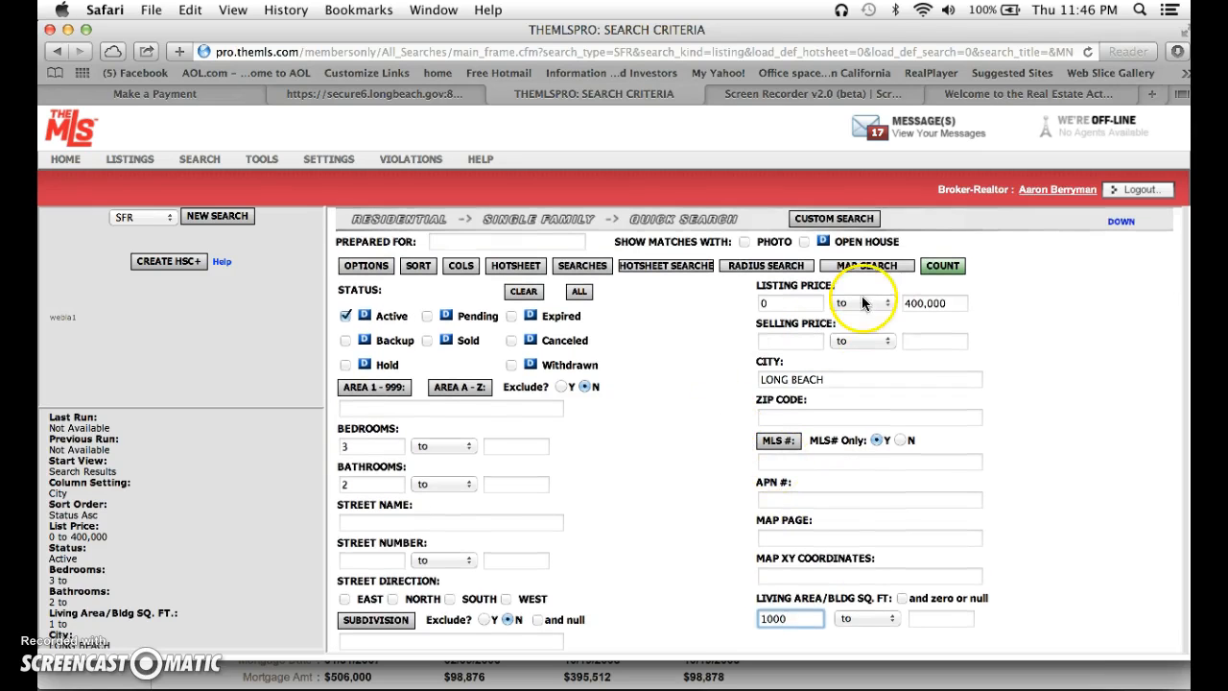
click(944, 267)
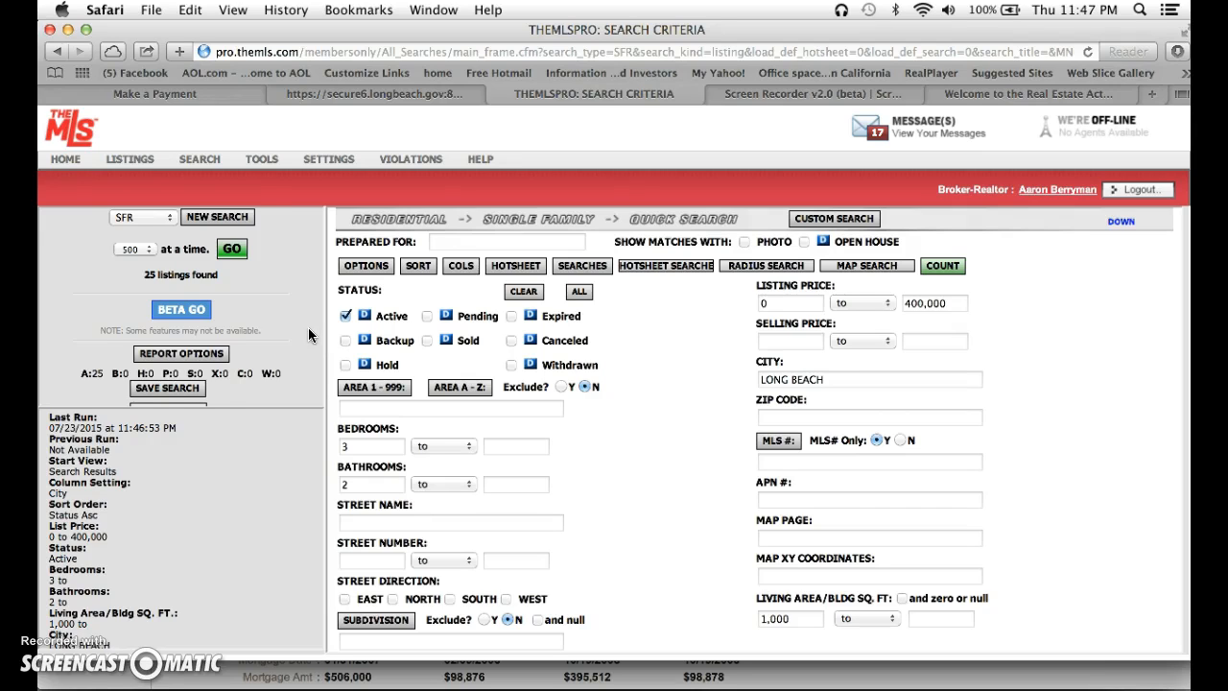
scroll(308, 334, down, 2)
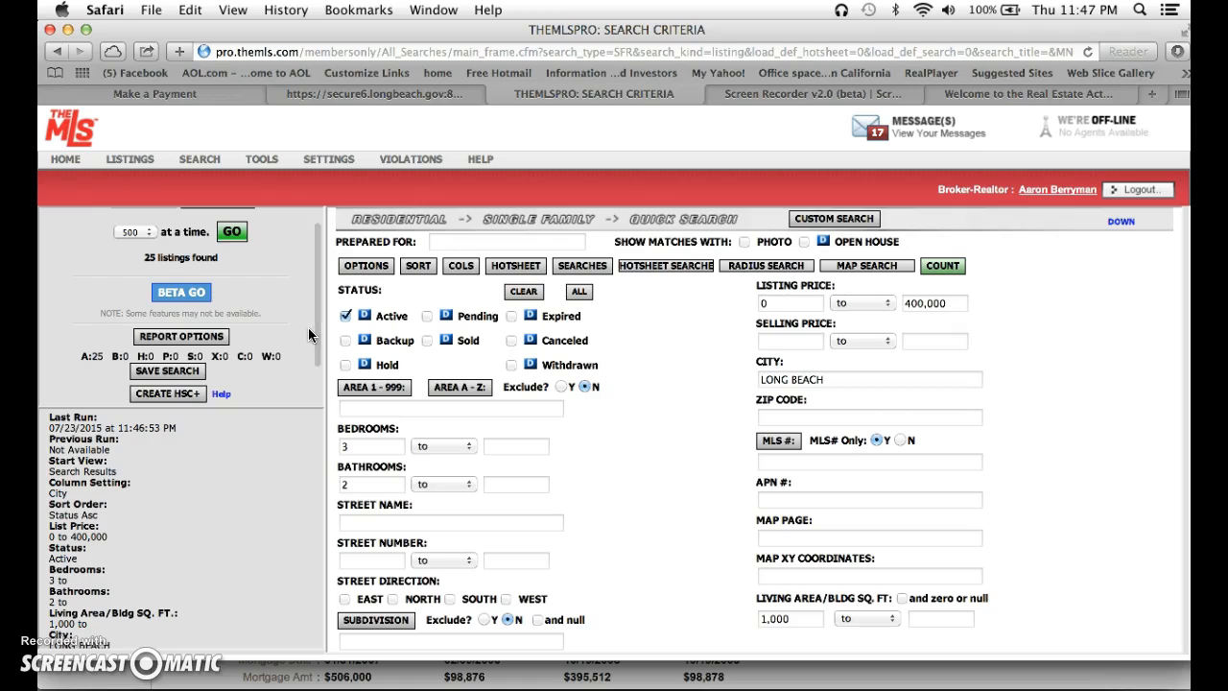
scroll(308, 327, up, 2)
Step: Start saving the search and name it Sample Search
click(189, 390)
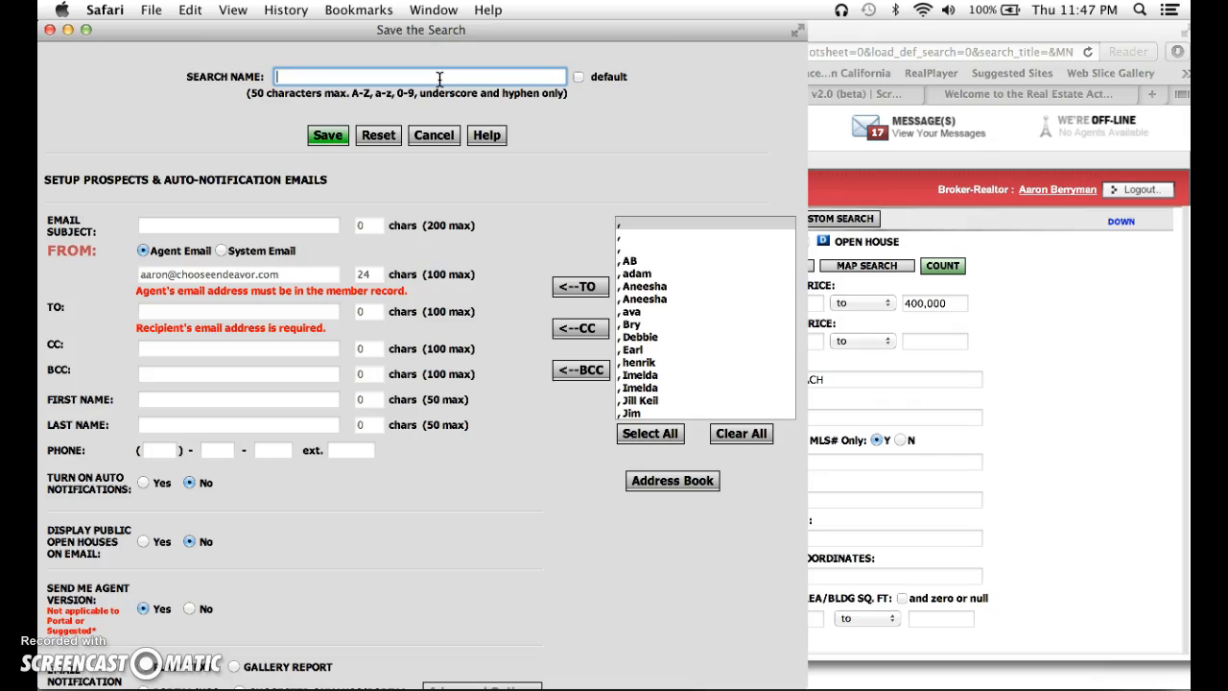
text(mple Seacch)
key(BackSpace)
key(BackSpace)
key(BackSpace)
Step: Set the notification email's subject to "Long Beach 3/2 <400k"
click(229, 227)
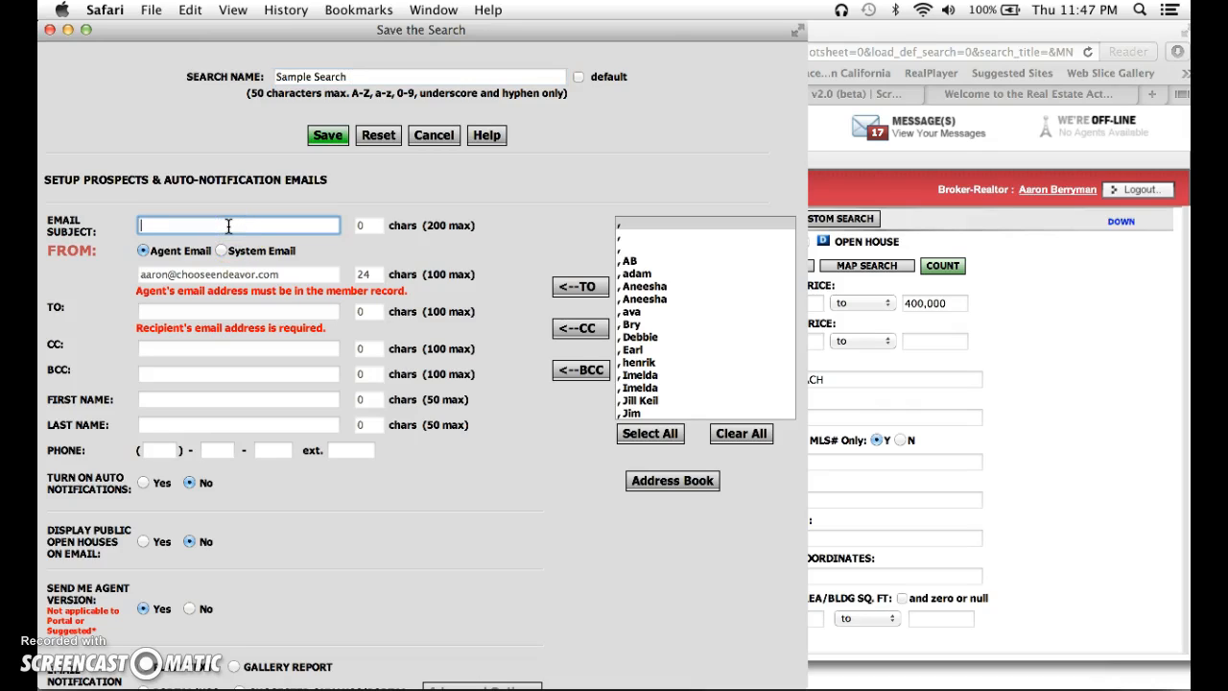
click(240, 228)
text(Long Beach 3/2 <400k)
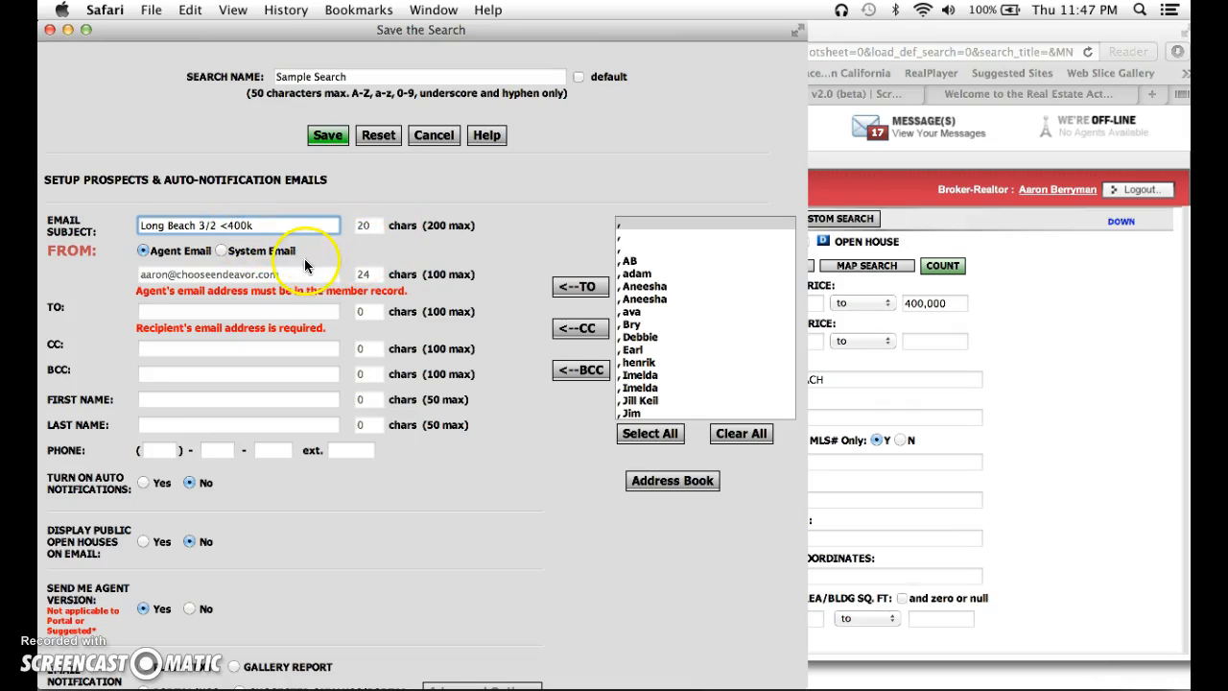
Step: Add the fourth contact in the saved contacts list as the notification email's main recipient
click(198, 311)
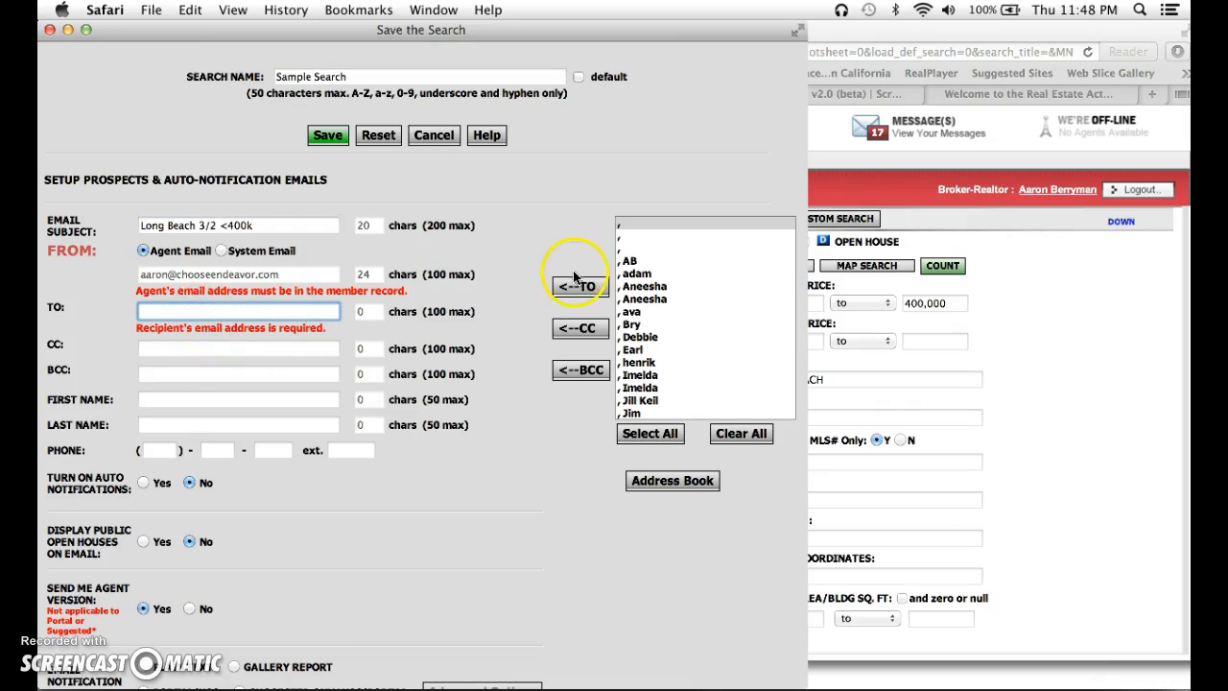
scroll(639, 379, down, 6)
scroll(646, 386, down, 15)
scroll(644, 386, up, 5)
scroll(644, 384, up, 15)
scroll(644, 384, up, 3)
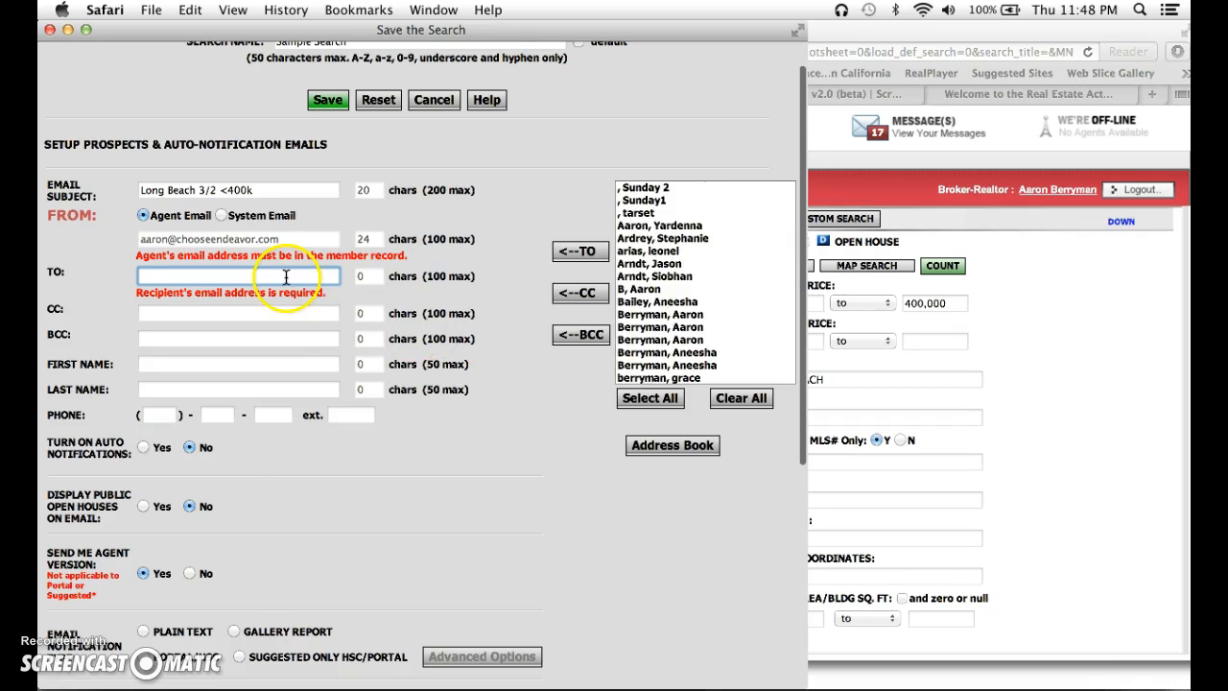
scroll(645, 265, up, 3)
scroll(645, 265, up, 5)
click(628, 254)
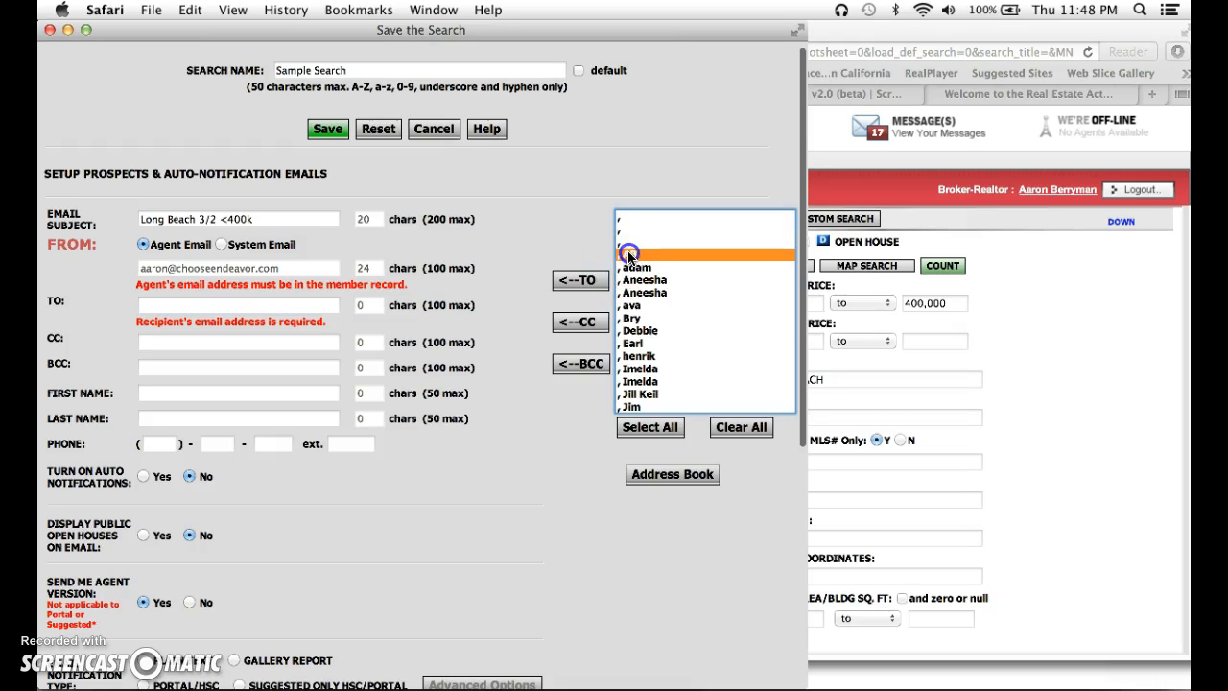
click(577, 280)
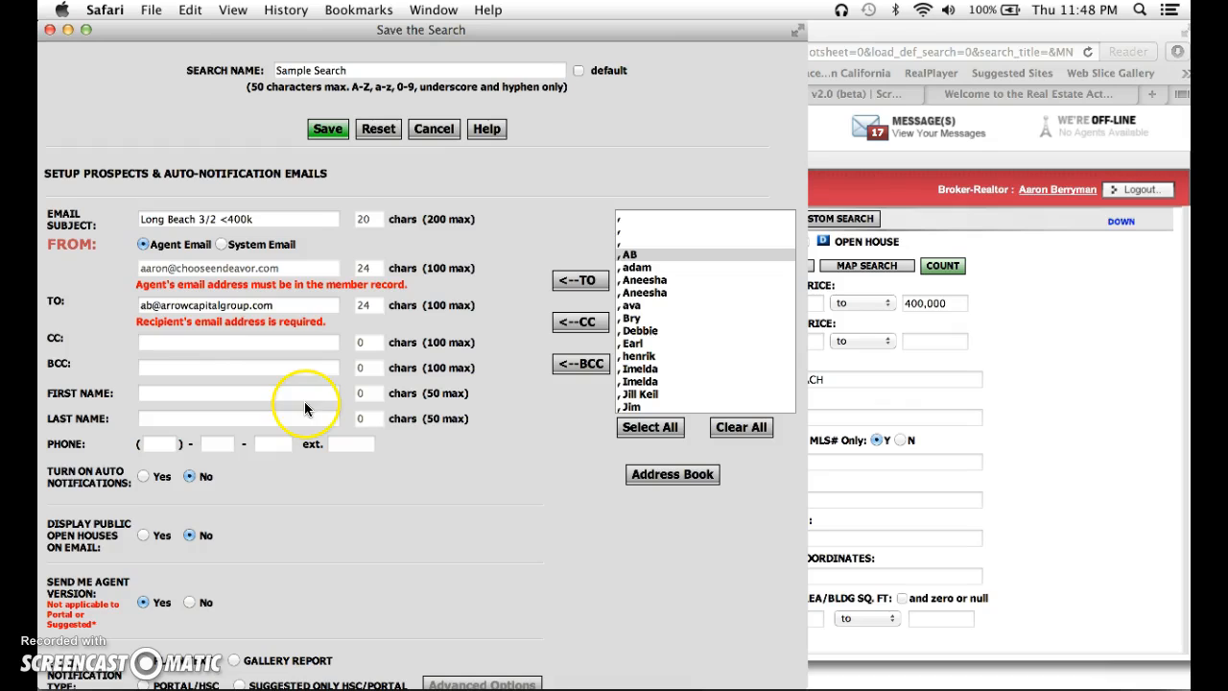
Step: Enter Arrow as the prospect's first name and Capital as the last name
click(165, 365)
click(167, 398)
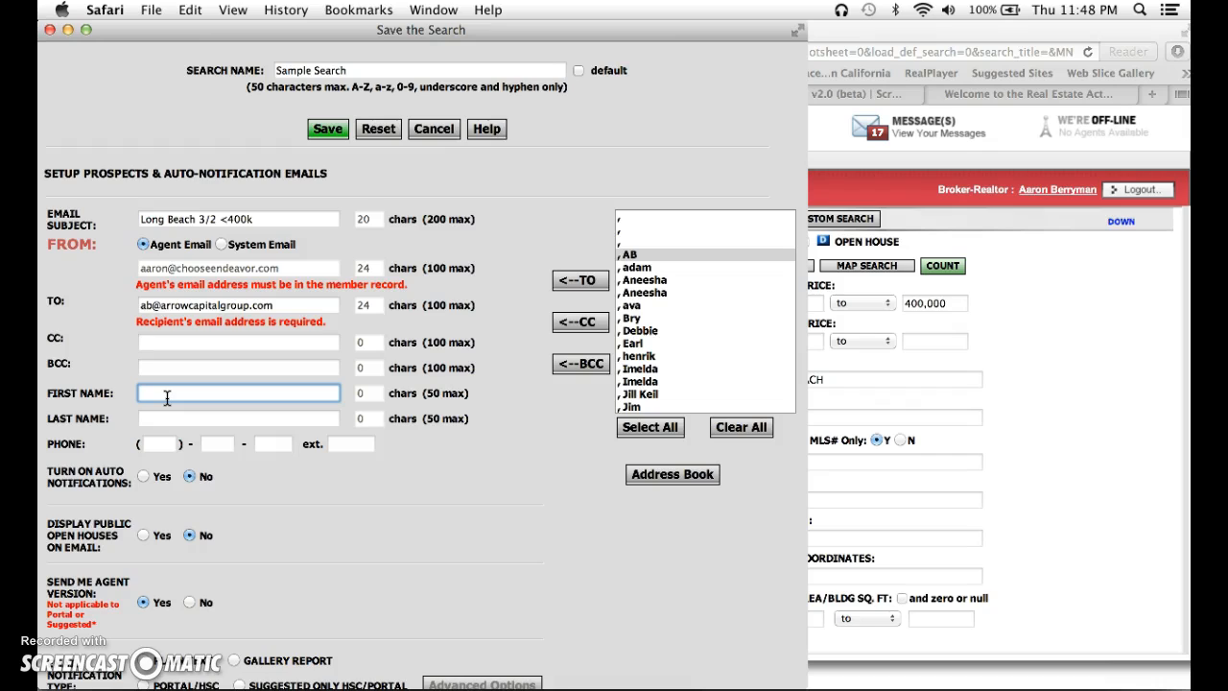
text(Arrow)
click(144, 422)
text(Capital)
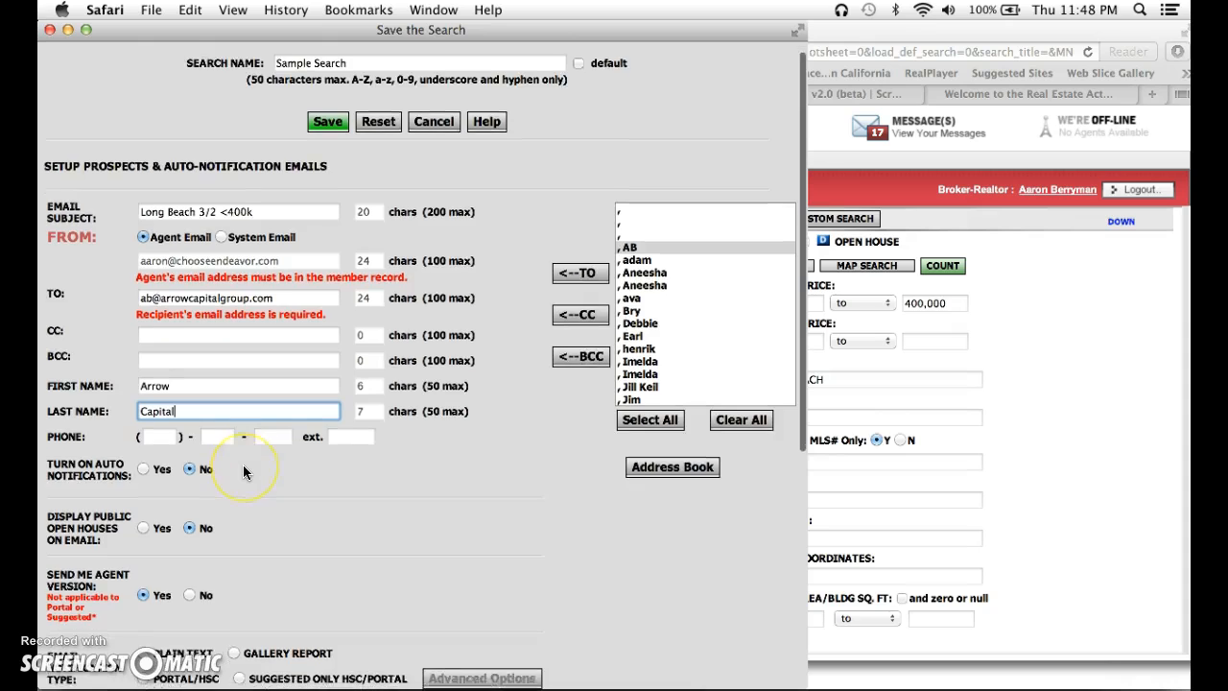
Step: Turn on auto notifications, leaving public open houses set to No and the agent version set to Yes
scroll(243, 468, down, 3)
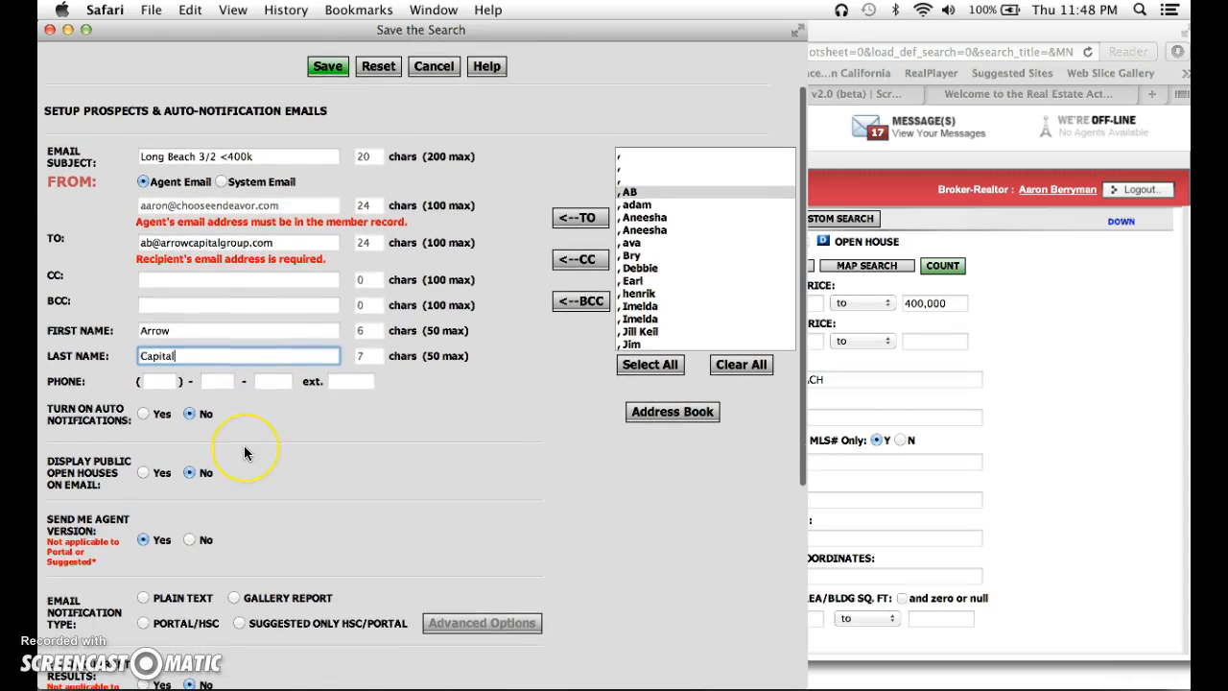
scroll(243, 445, down, 3)
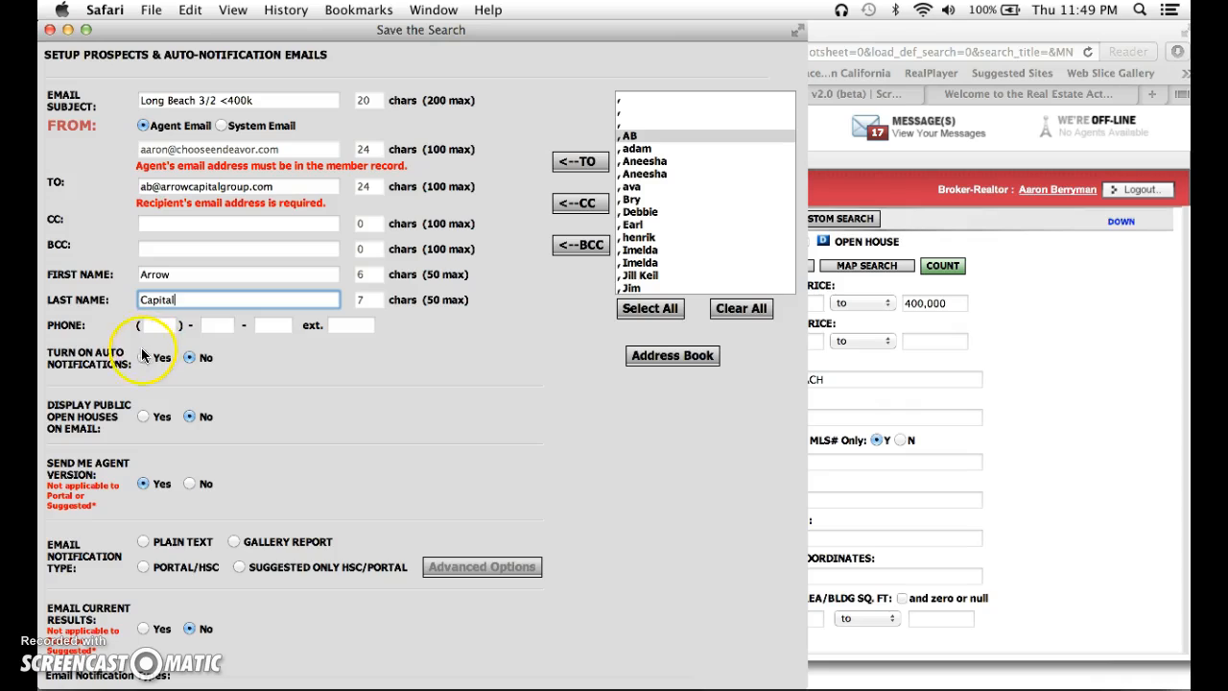
click(143, 357)
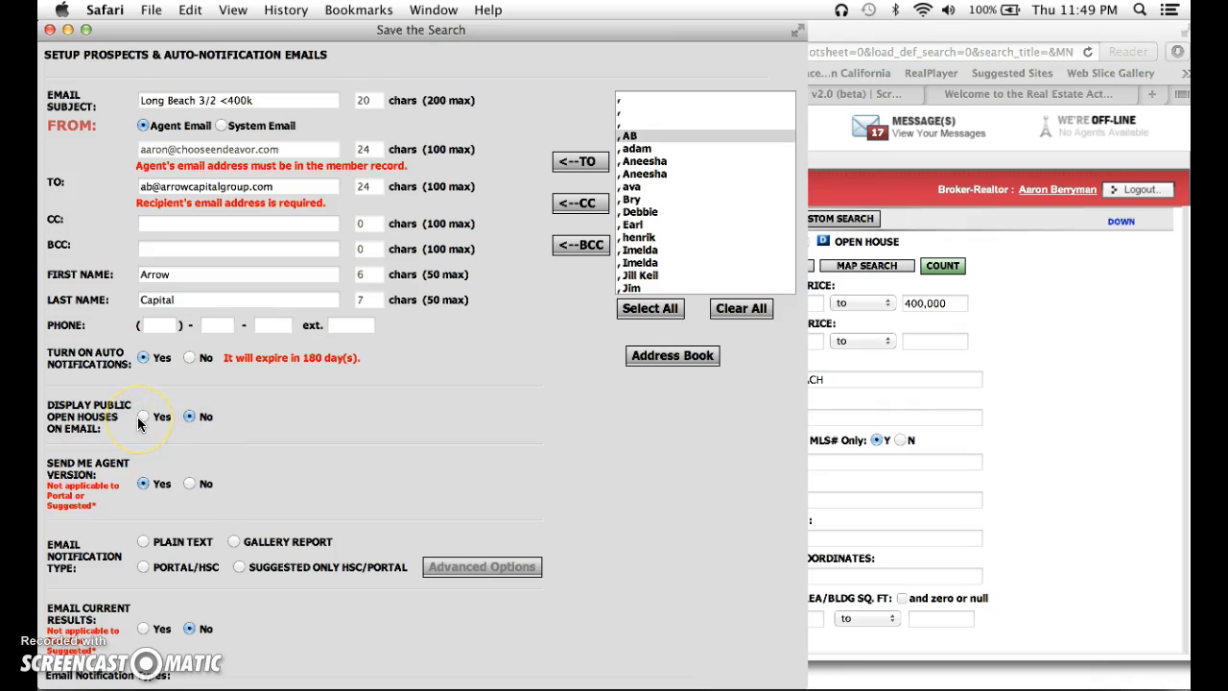
click(188, 427)
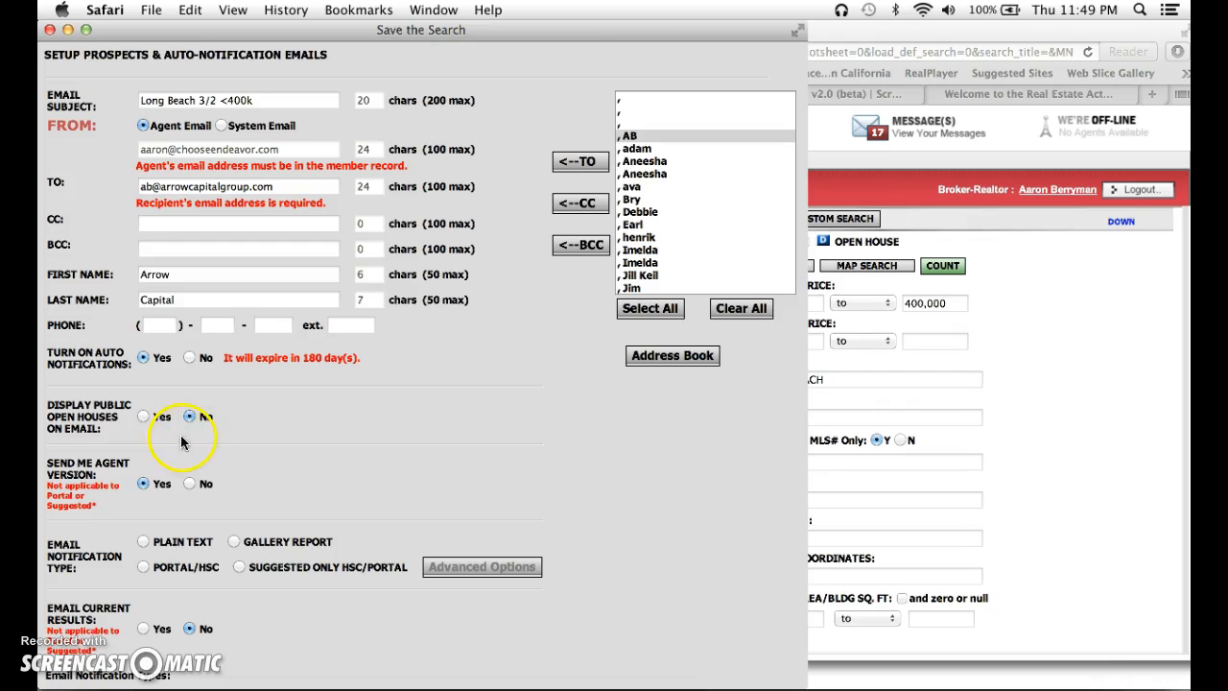
scroll(225, 462, down, 4)
click(150, 392)
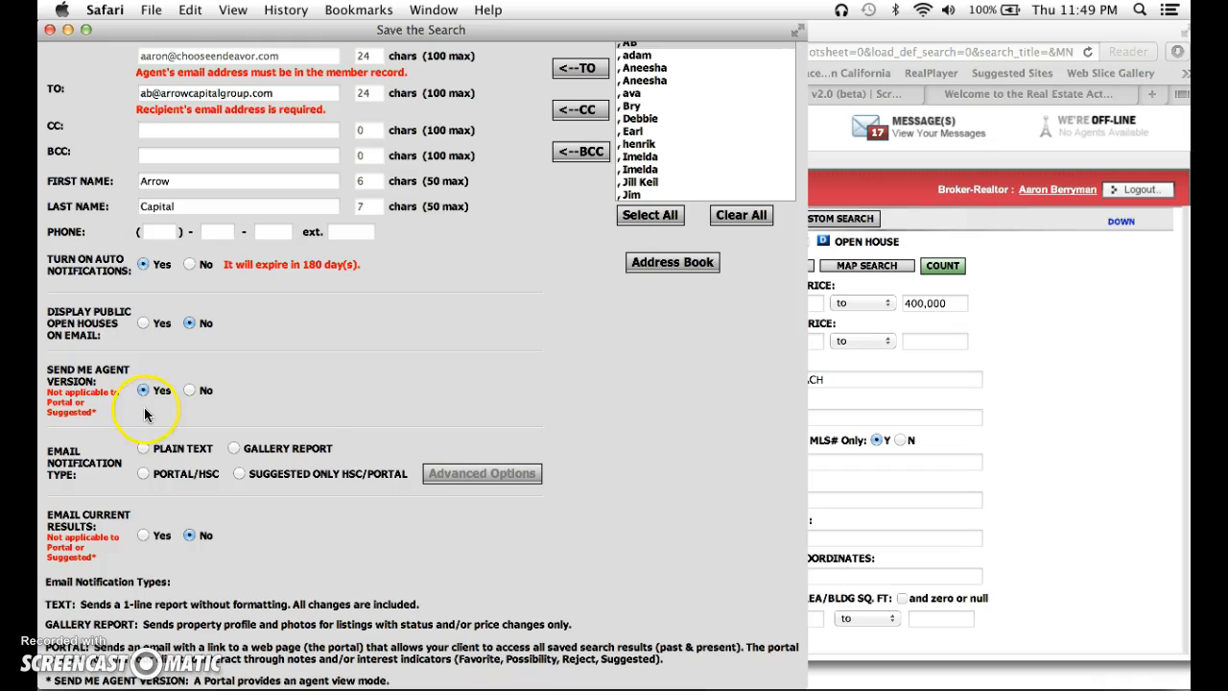
scroll(147, 411, up, 1)
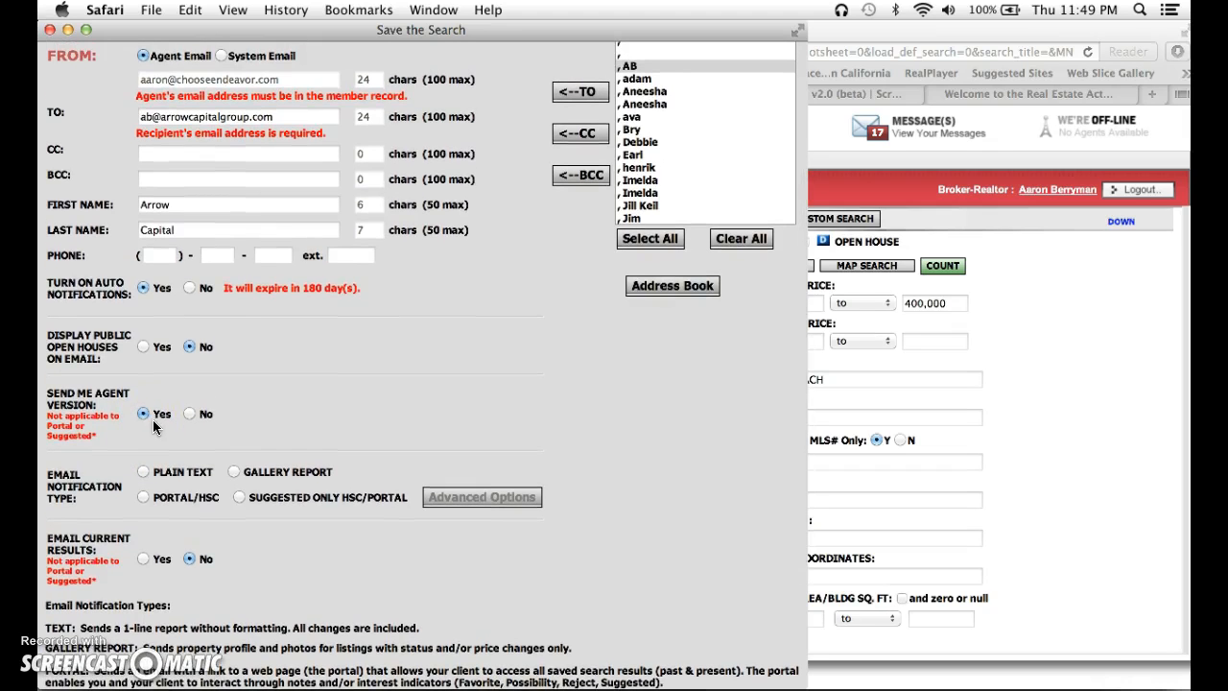
click(209, 411)
click(190, 414)
click(142, 415)
Step: Choose Gallery Report as the email notification type and set the emailing of current results to No
scroll(175, 530, down, 3)
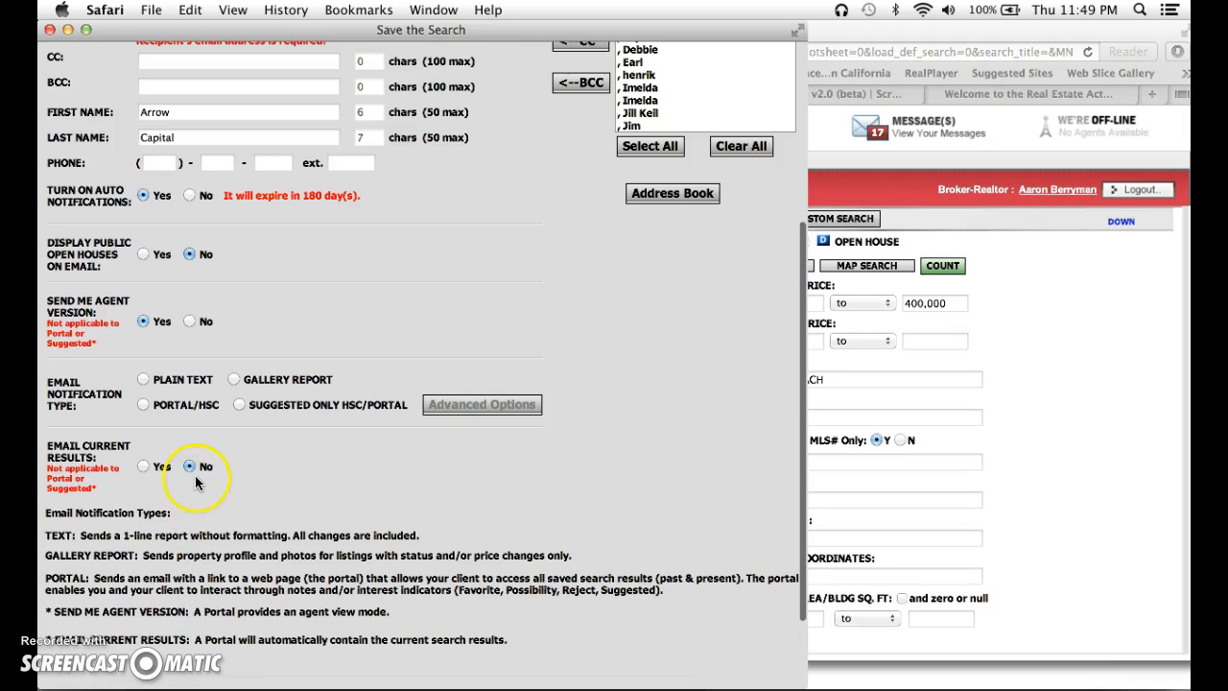
click(233, 383)
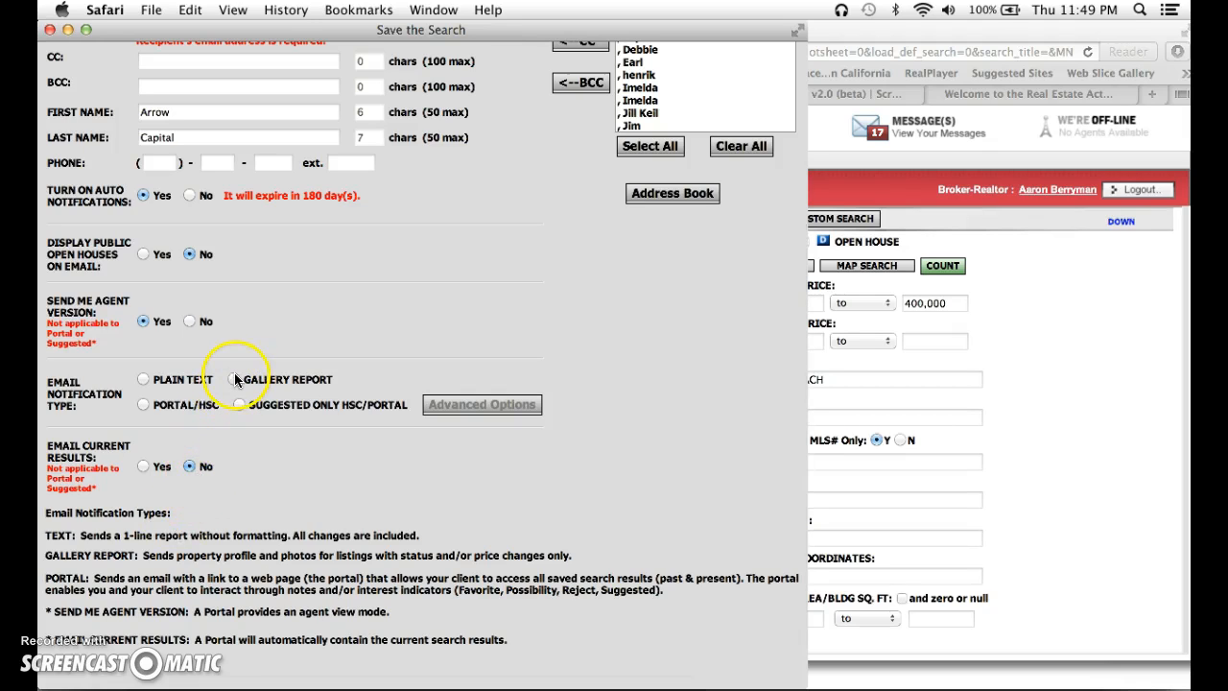
click(234, 381)
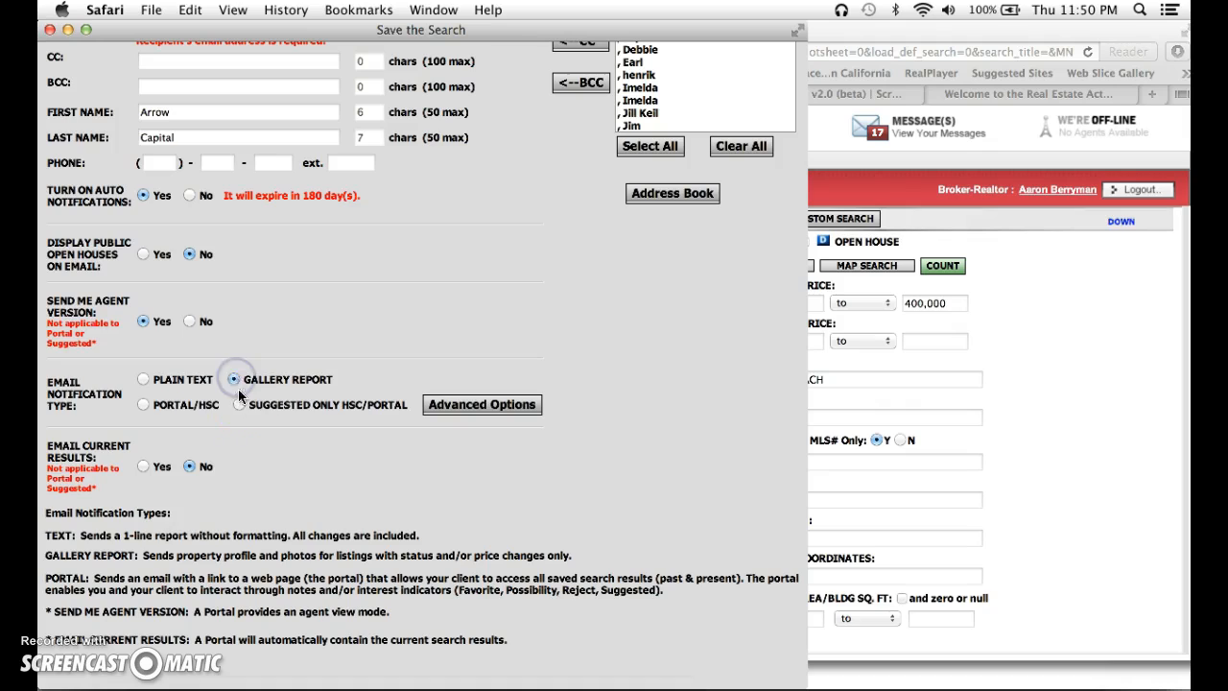
click(145, 469)
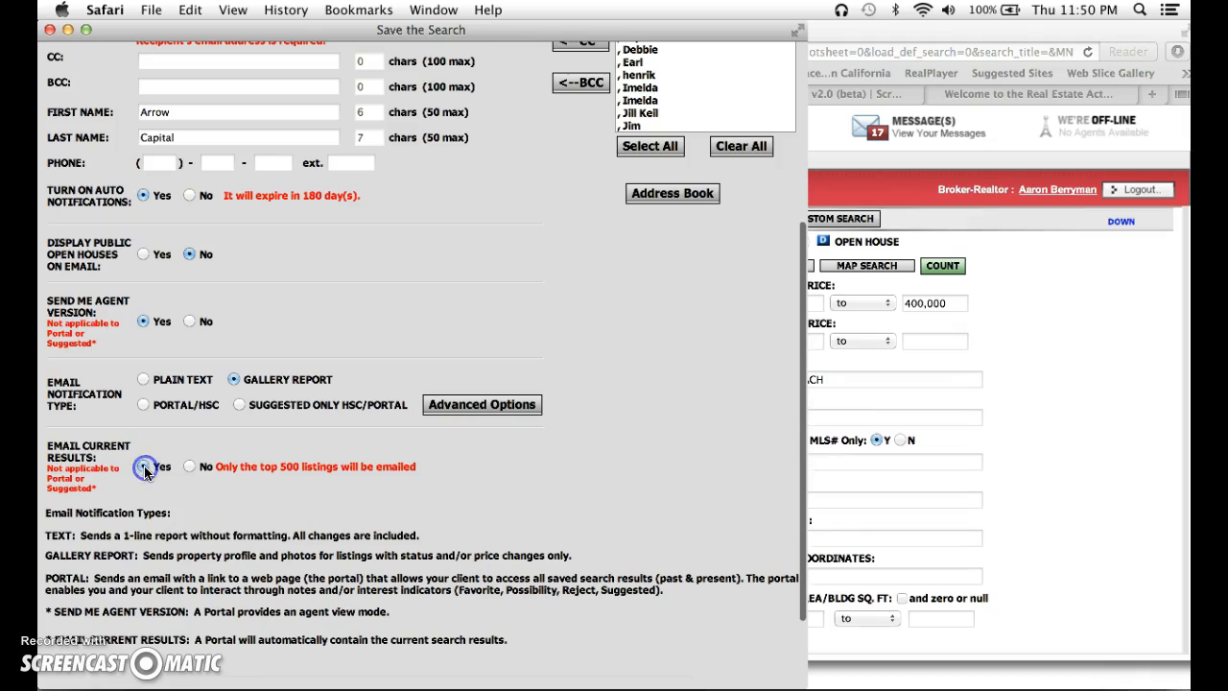
click(192, 468)
Step: Try to save the search with its prospect and auto-notification settings
scroll(260, 507, down, 3)
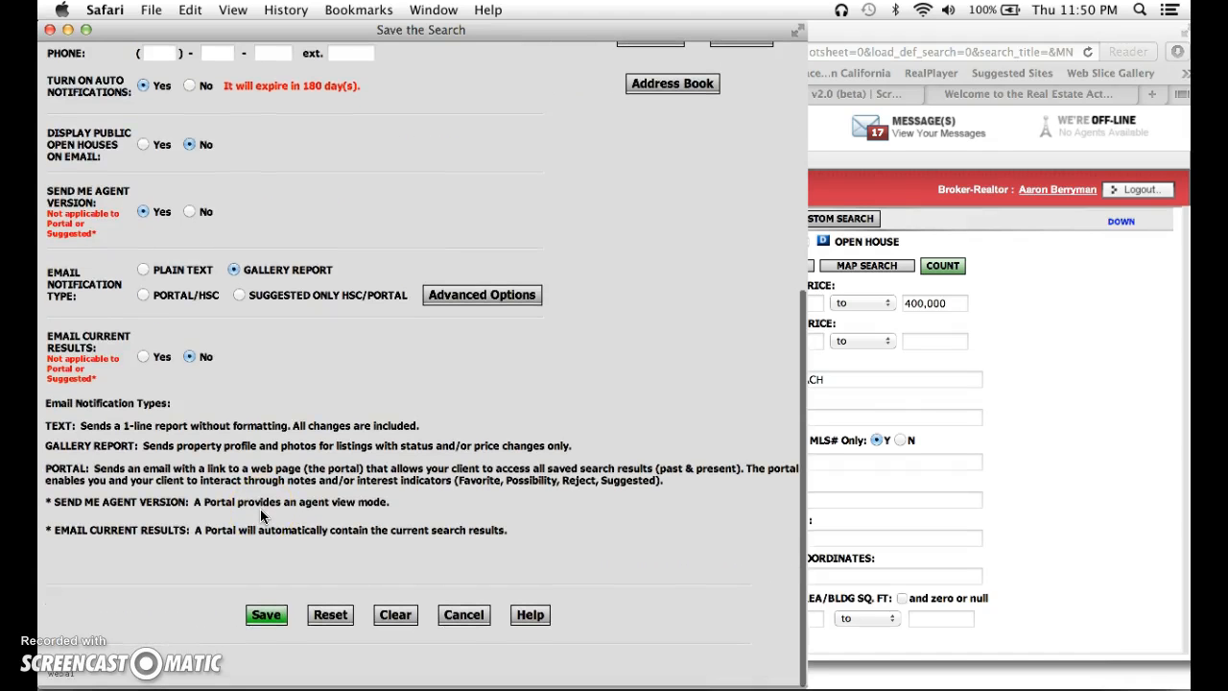
click(267, 622)
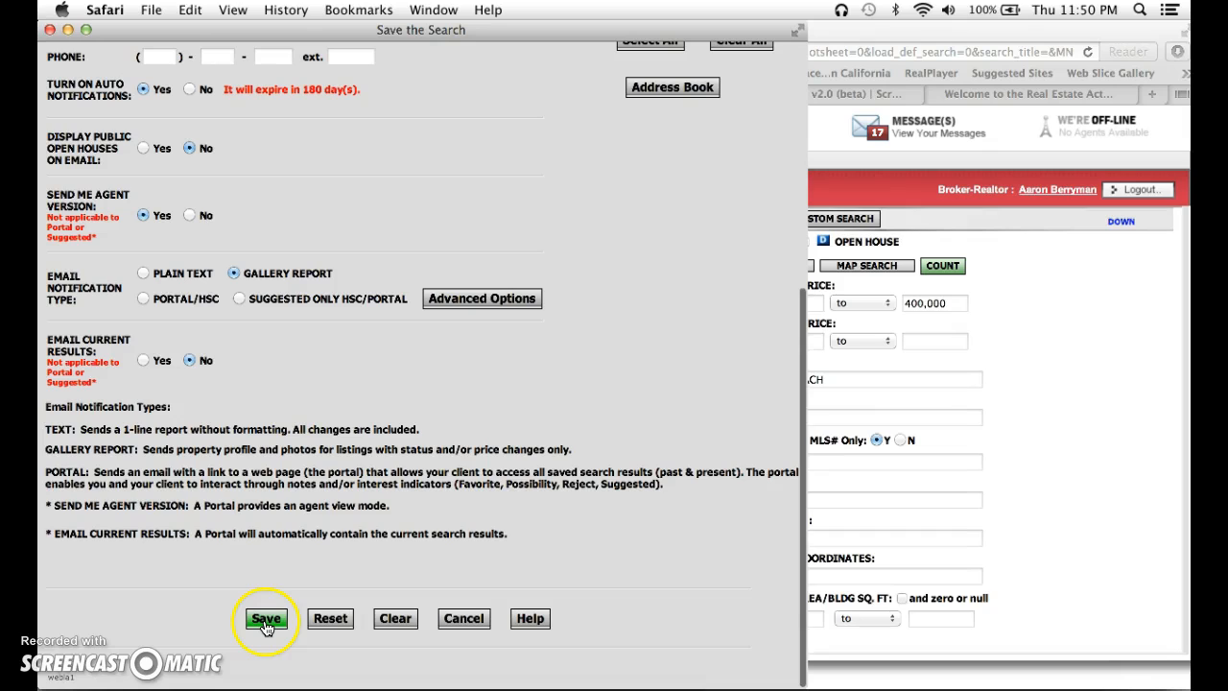
click(267, 622)
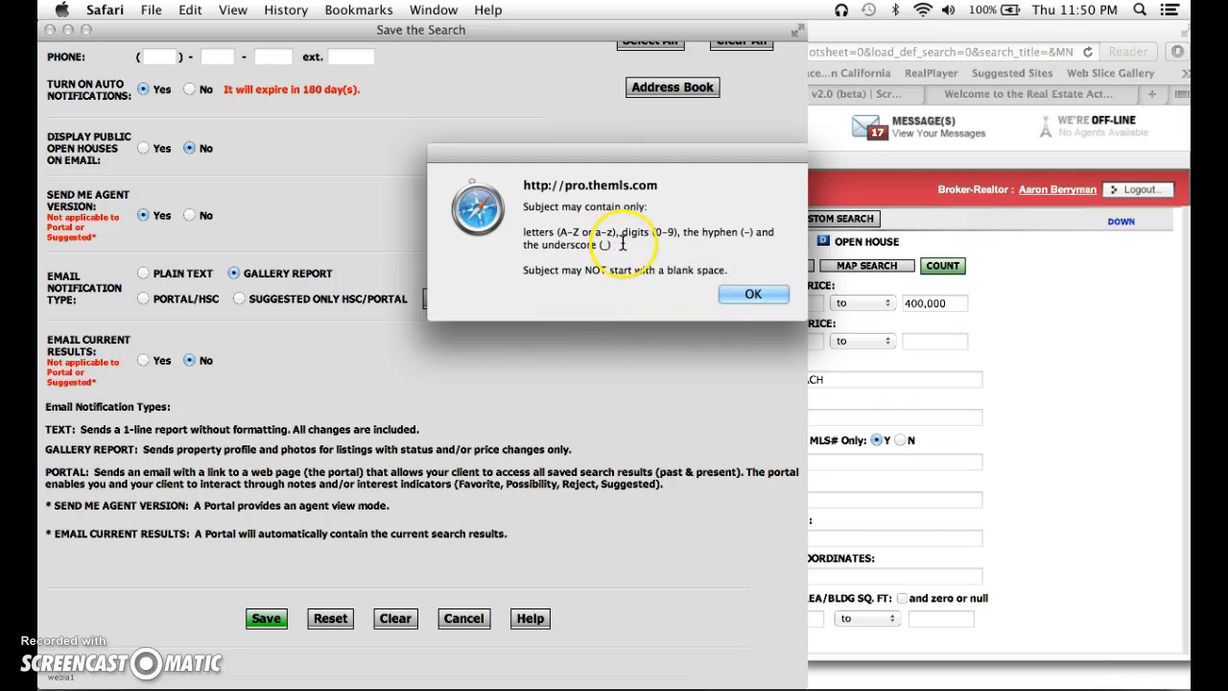
click(754, 294)
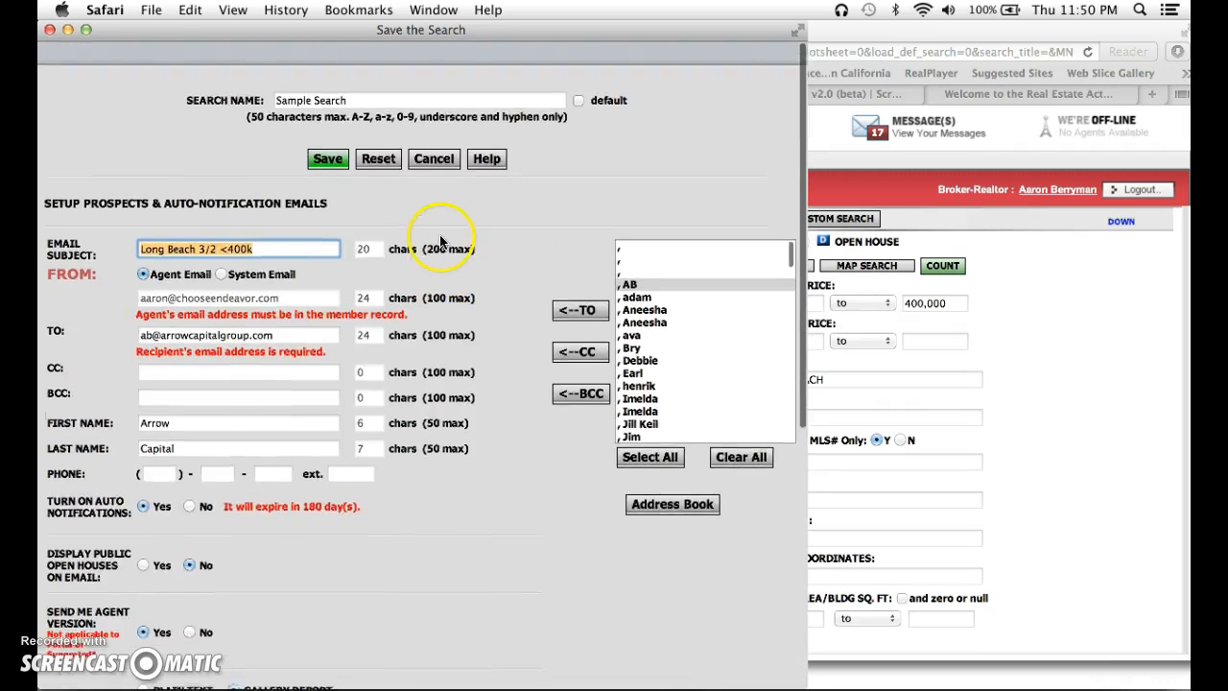
Step: Change the notification email's subject to "Long Beach 3-2 below 400k"
scroll(440, 234, down, 1)
click(209, 225)
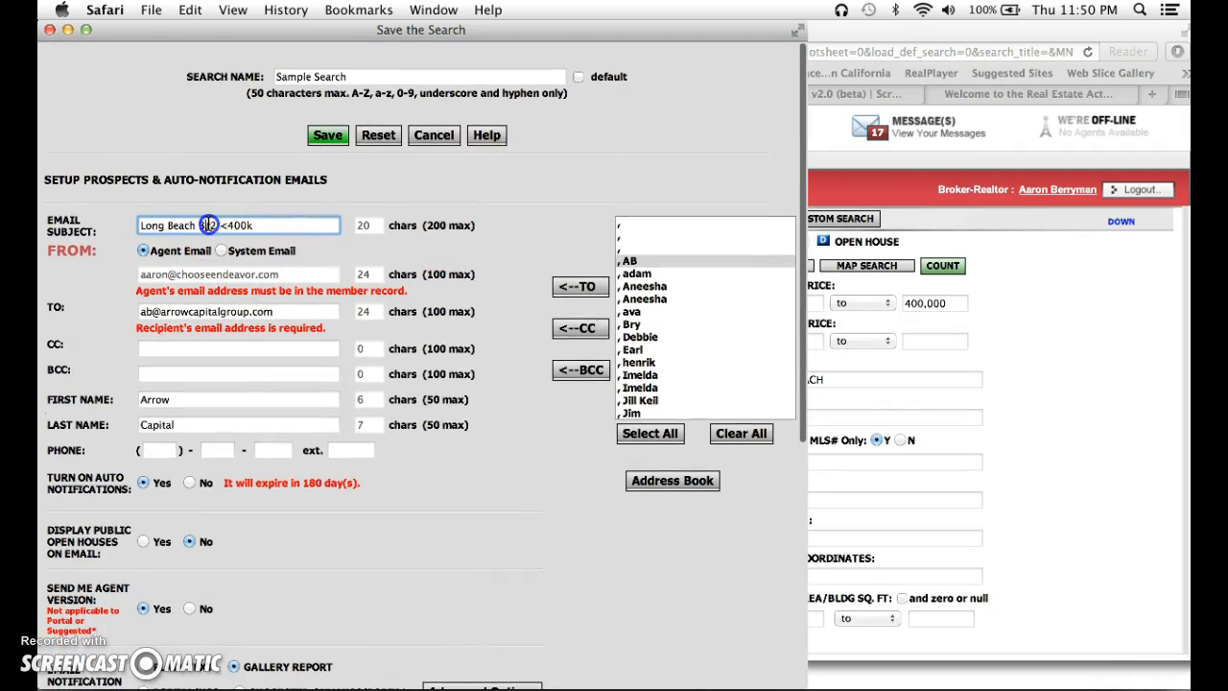
click(210, 224)
key(BackSpace)
key(BackSpace)
text(-2)
click(237, 226)
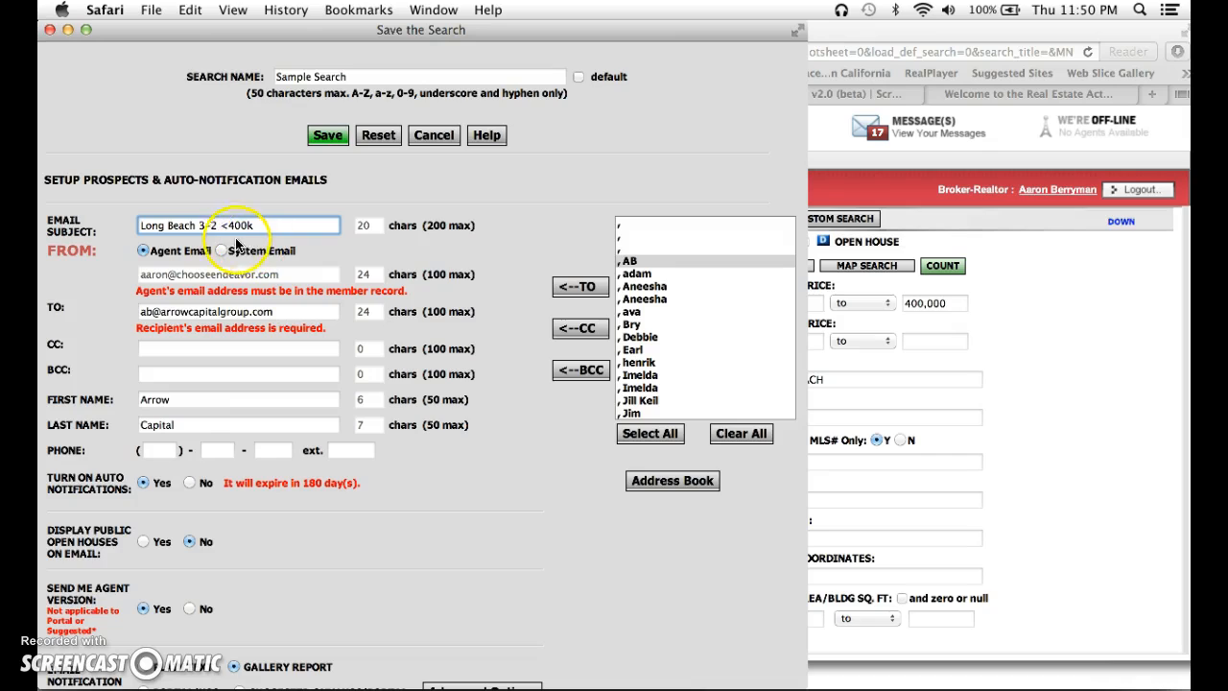
key(BackSpace)
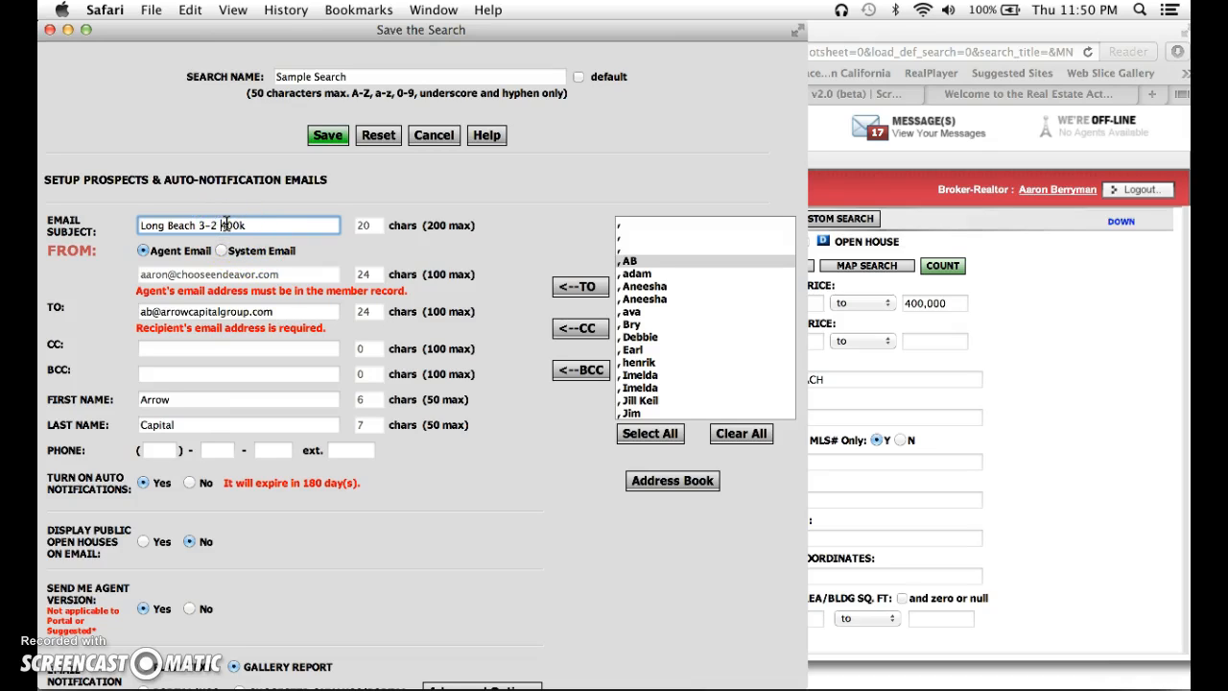
text(below)
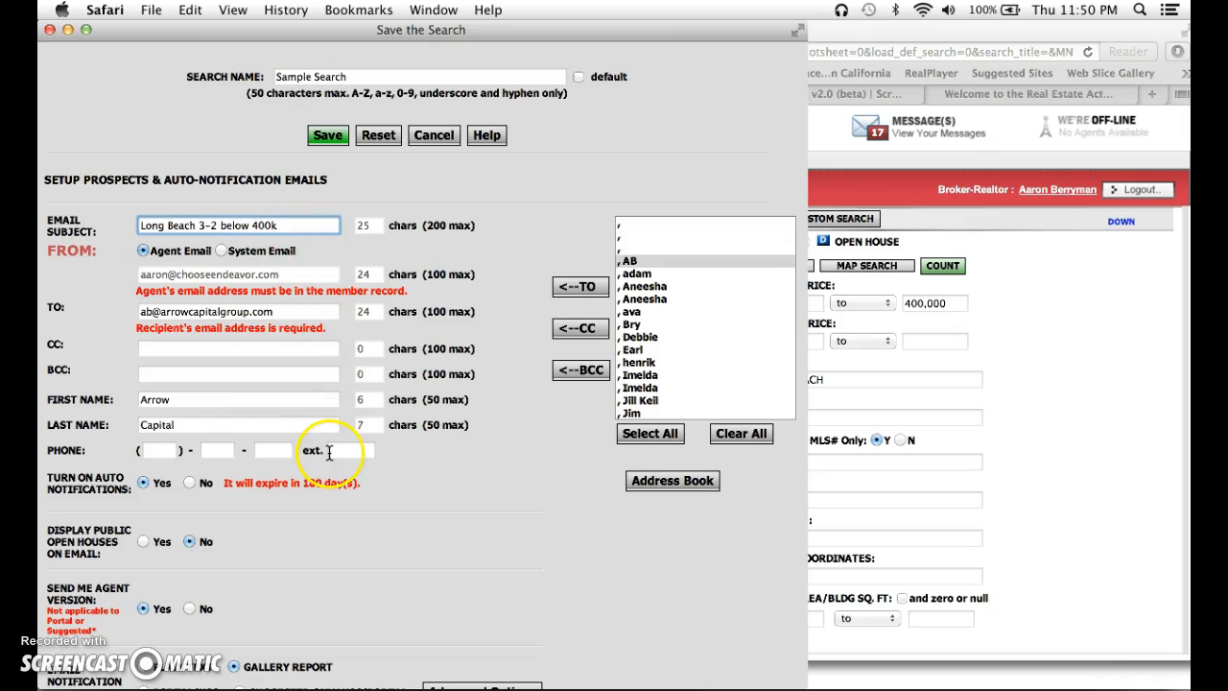
Step: Save the search with its notification settings and close the pop-up window
scroll(326, 471, down, 8)
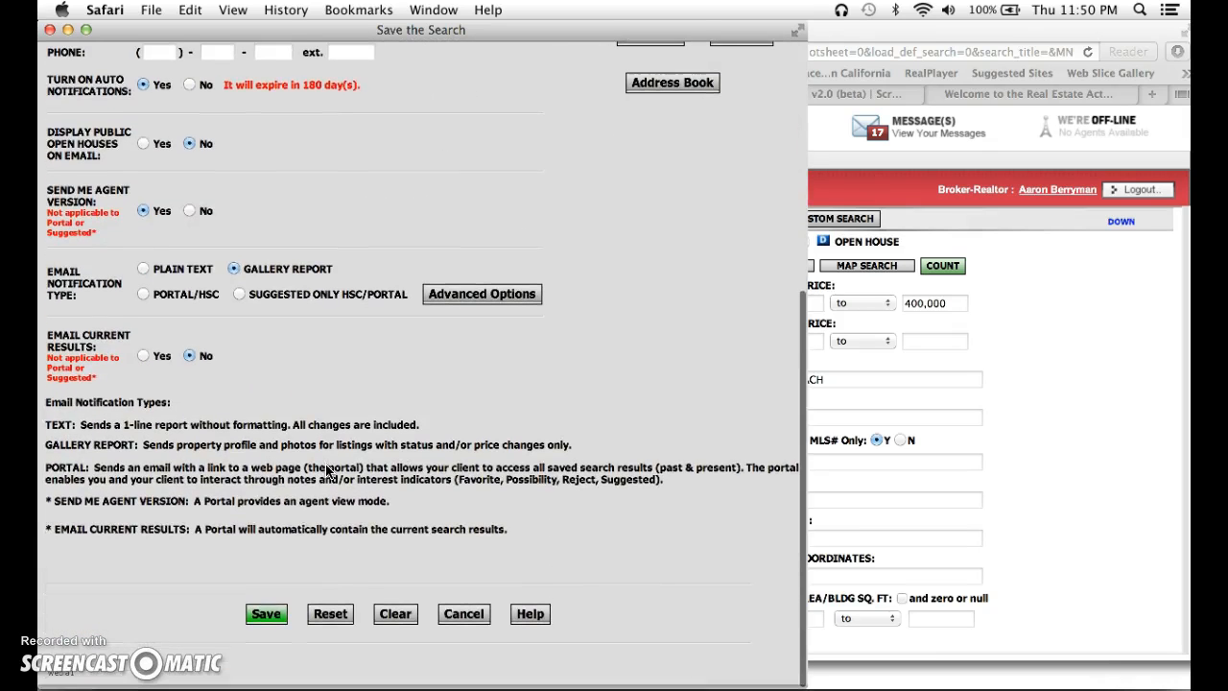
click(258, 617)
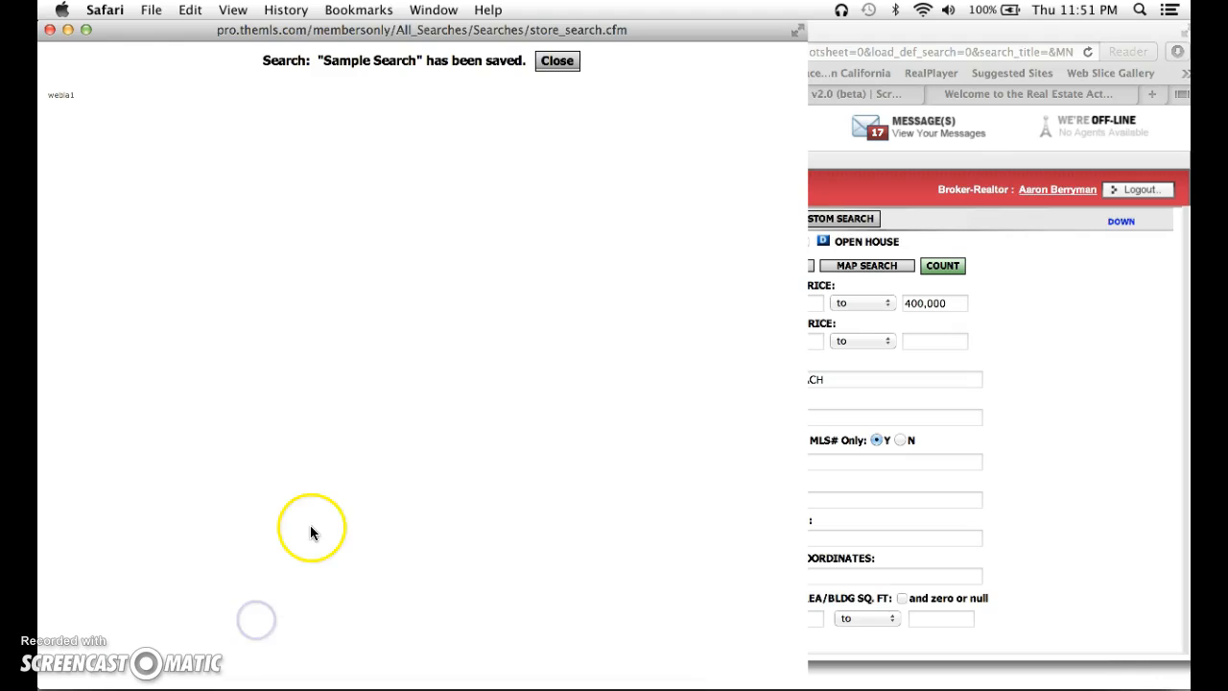
click(561, 67)
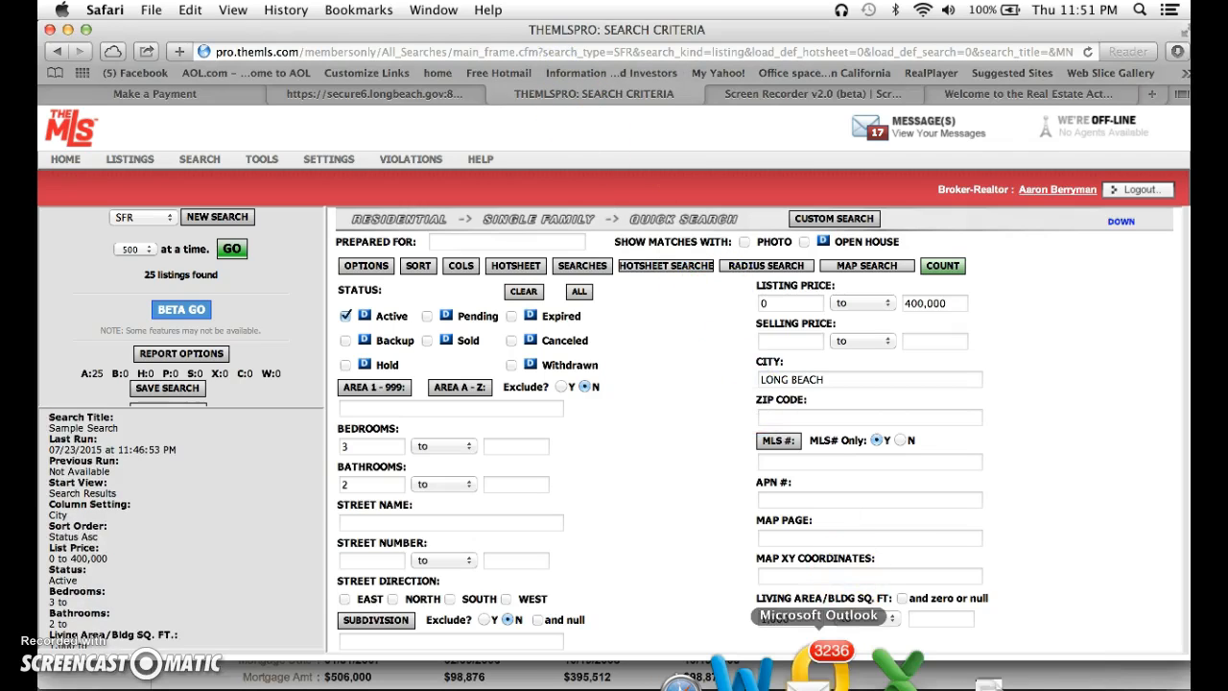
Step: Switch to Outlook, fetch new mail, and check the ARROWCAPITALGROUP inbox group for the notification email
click(831, 672)
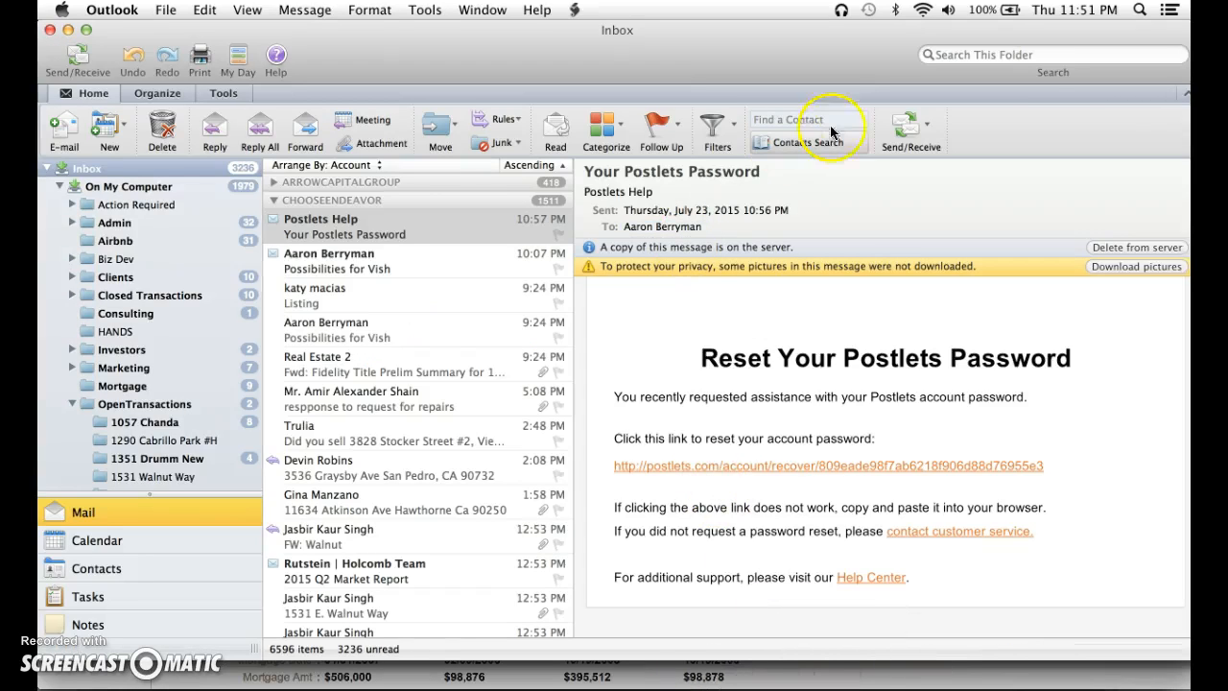
click(903, 126)
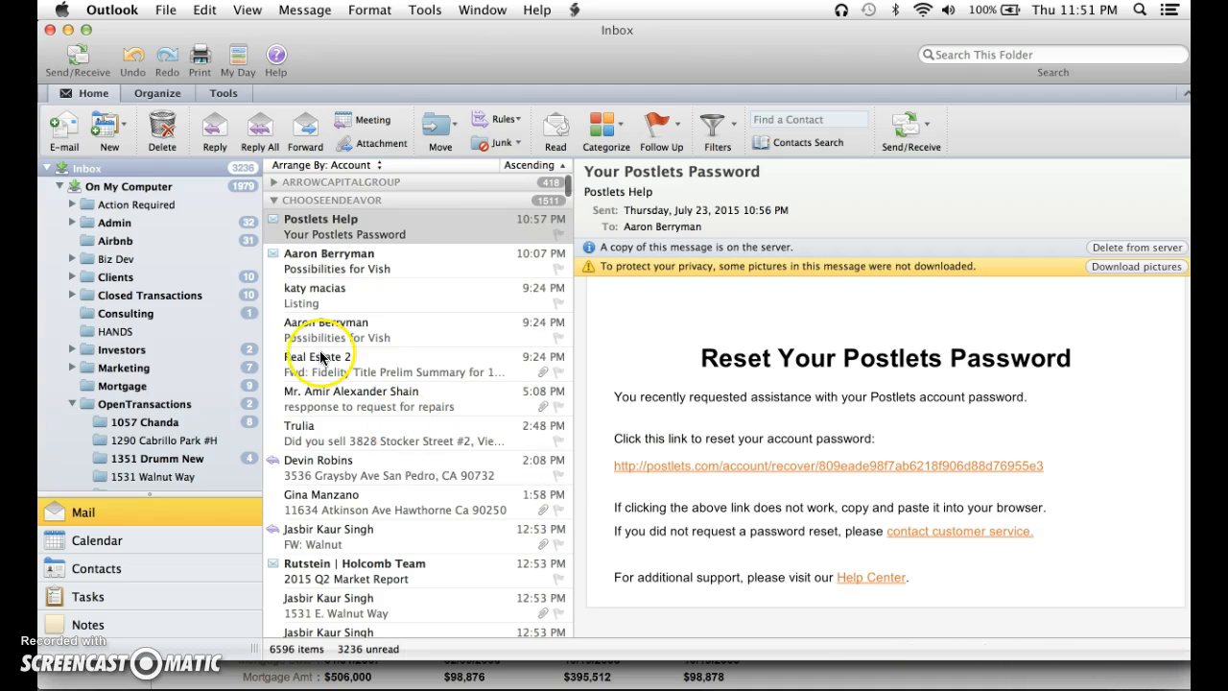
click(273, 200)
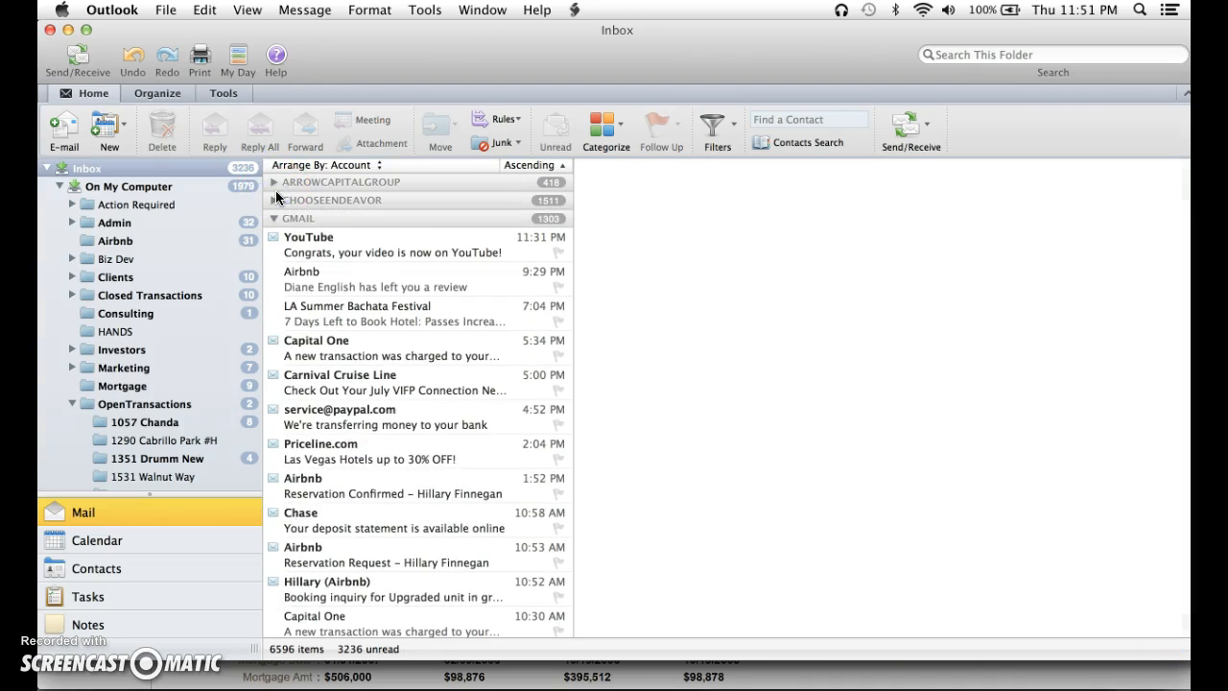
click(274, 182)
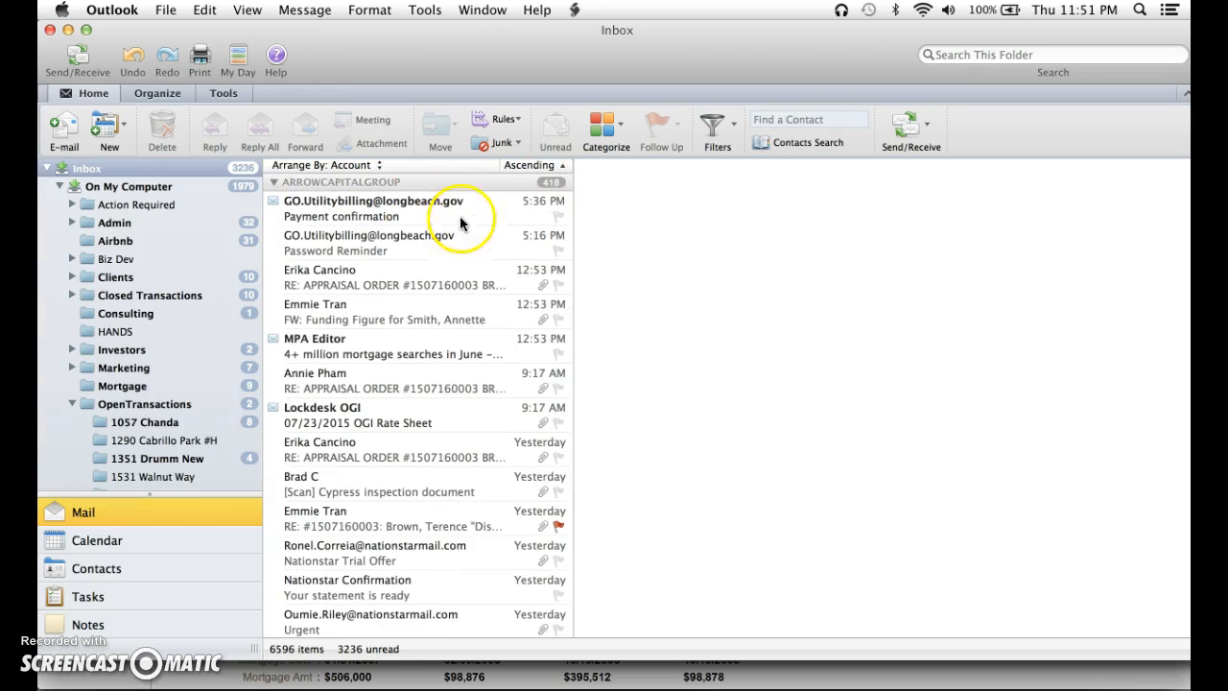
click(890, 126)
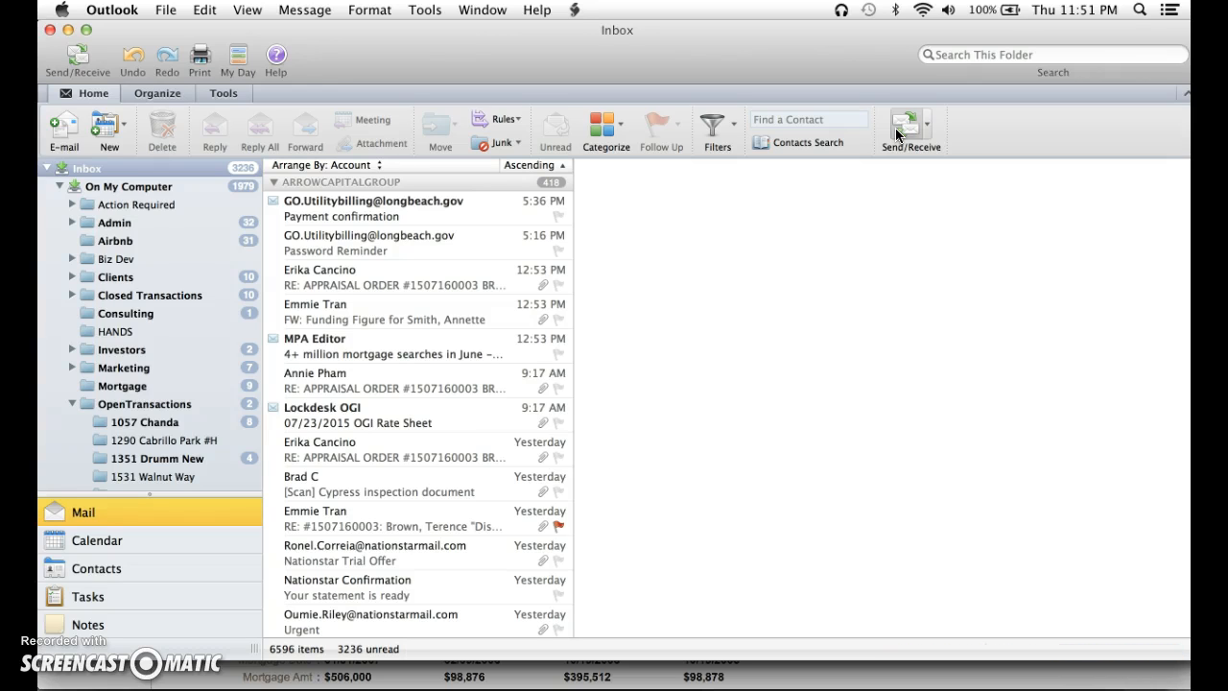
click(272, 182)
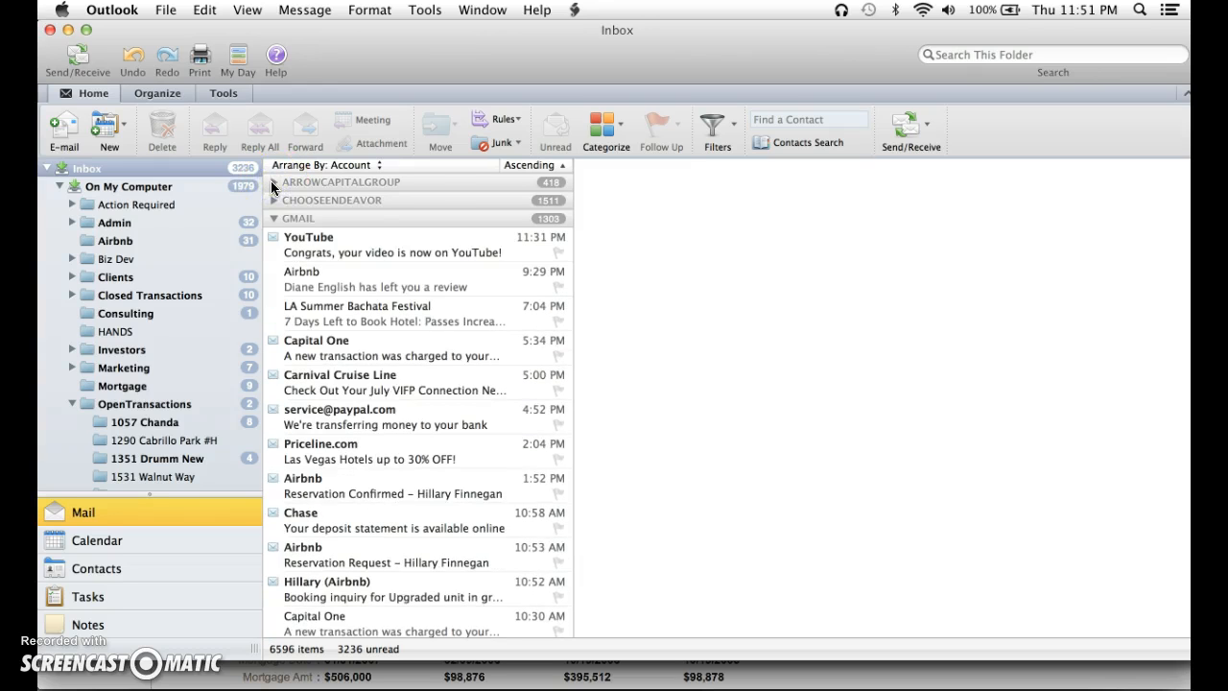
Step: Open the 9:24 PM saved-search notification in the CHOOSEENDEAVOR inbox group in its own window and examine the listing's details, remarks and agent information
click(271, 200)
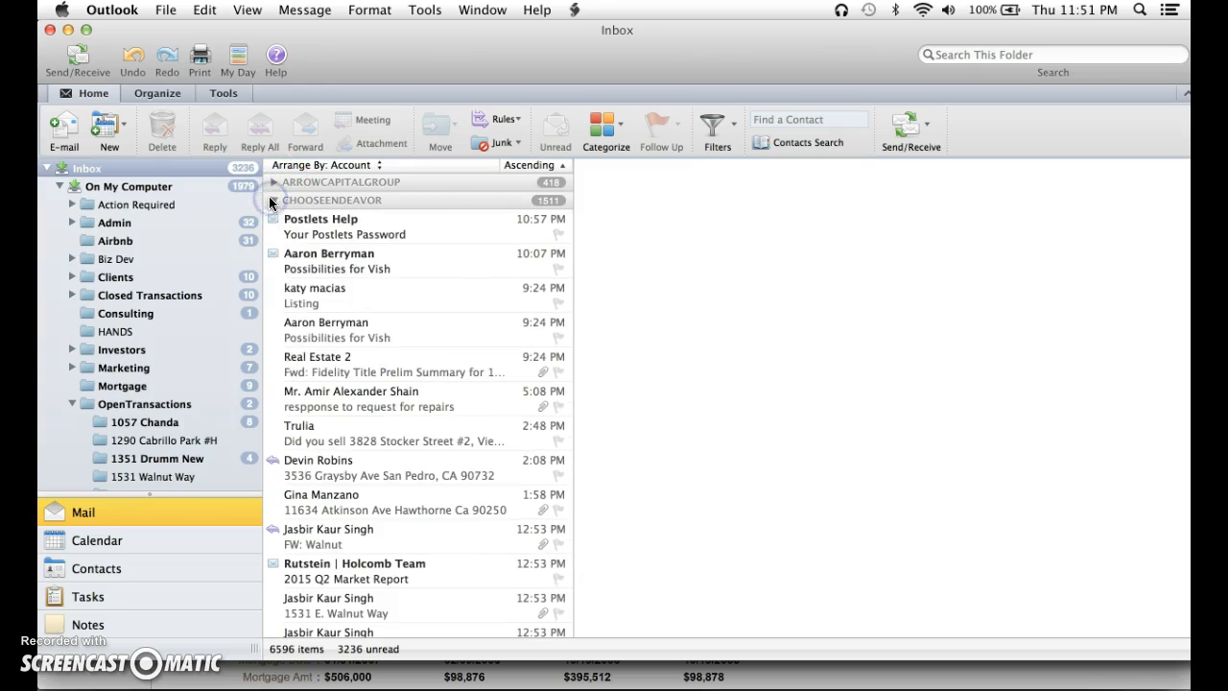
click(303, 340)
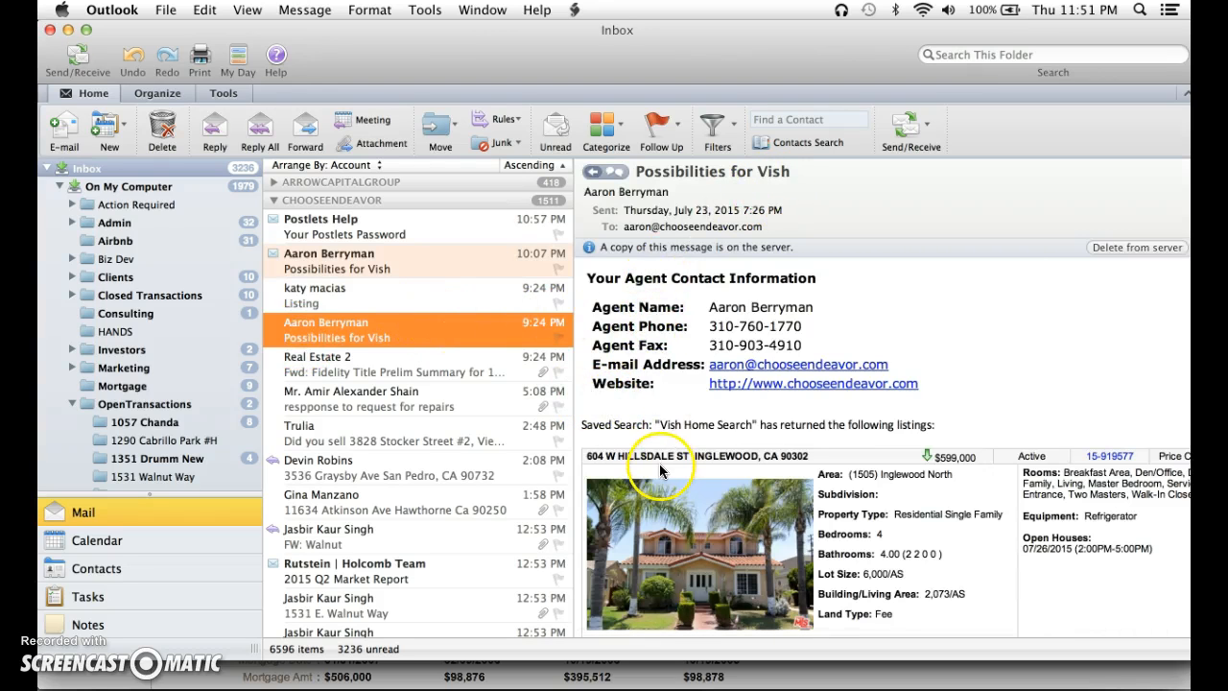
scroll(659, 463, down, 5)
scroll(660, 470, down, 3)
scroll(661, 471, up, 3)
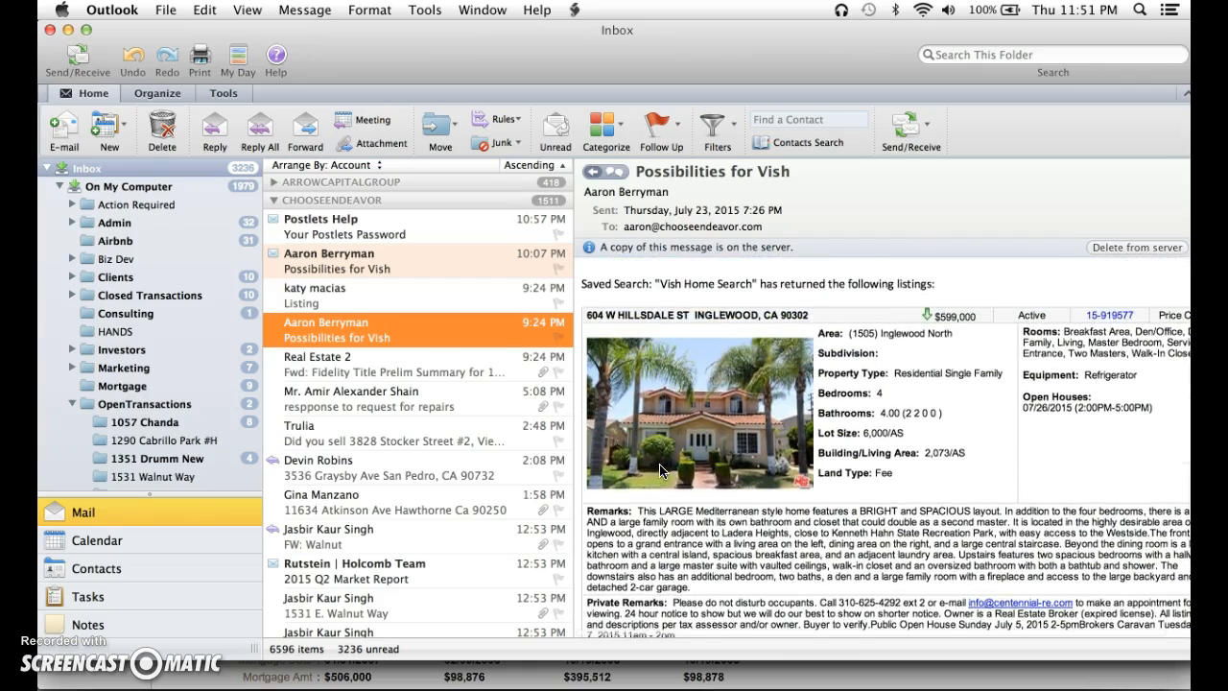
double_click(455, 334)
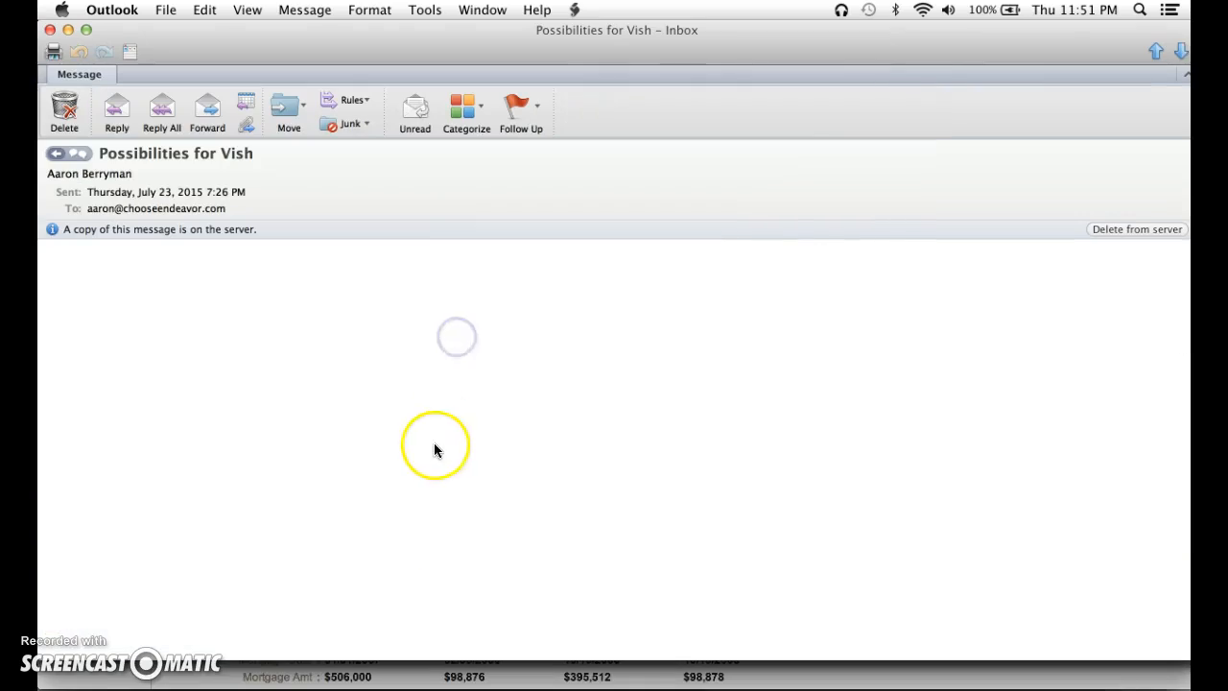
scroll(407, 489, down, 5)
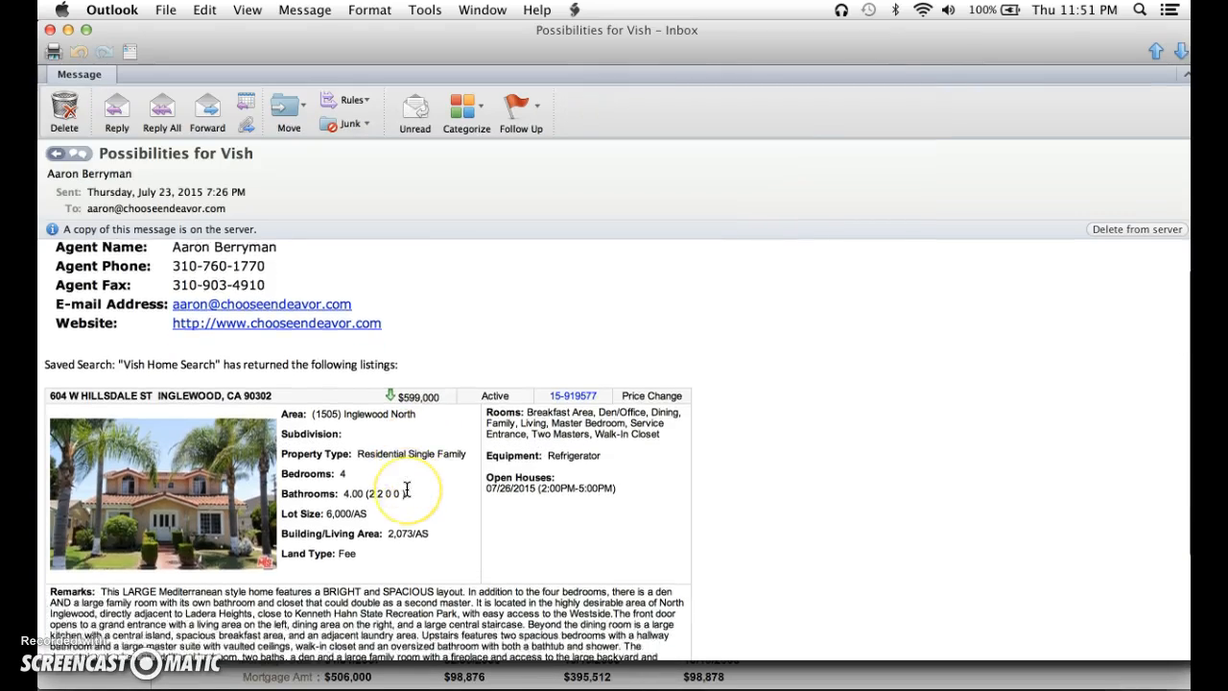
scroll(407, 488, up, 1)
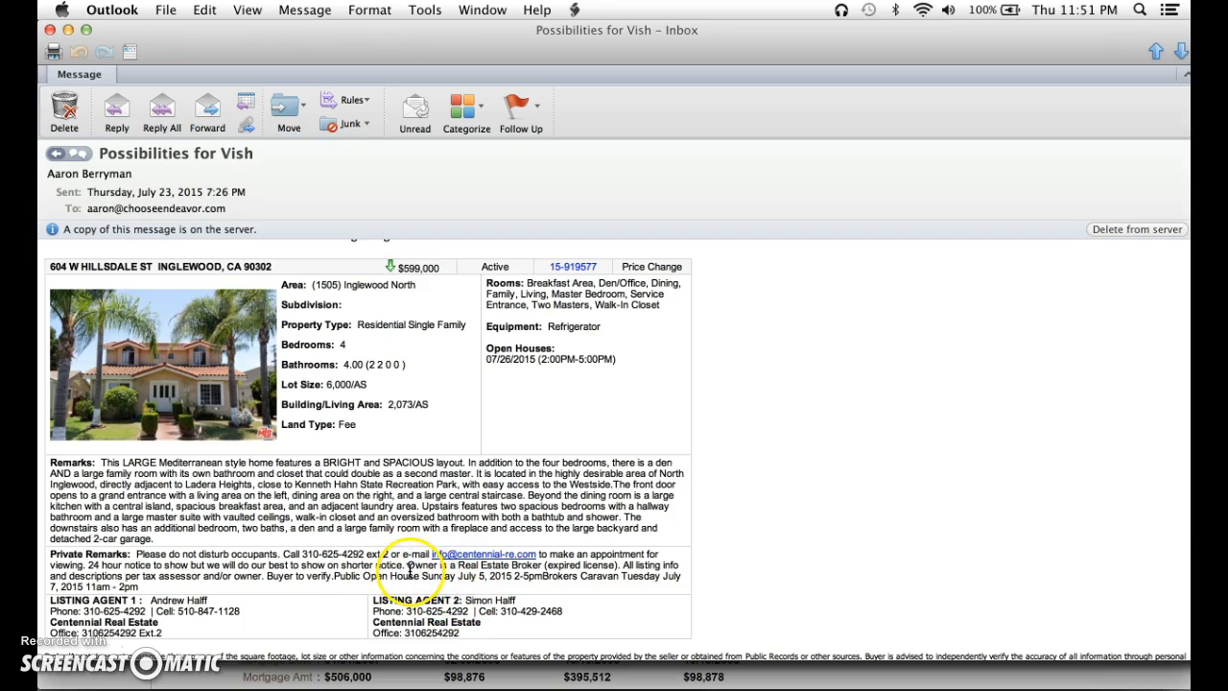
scroll(446, 463, up, 1)
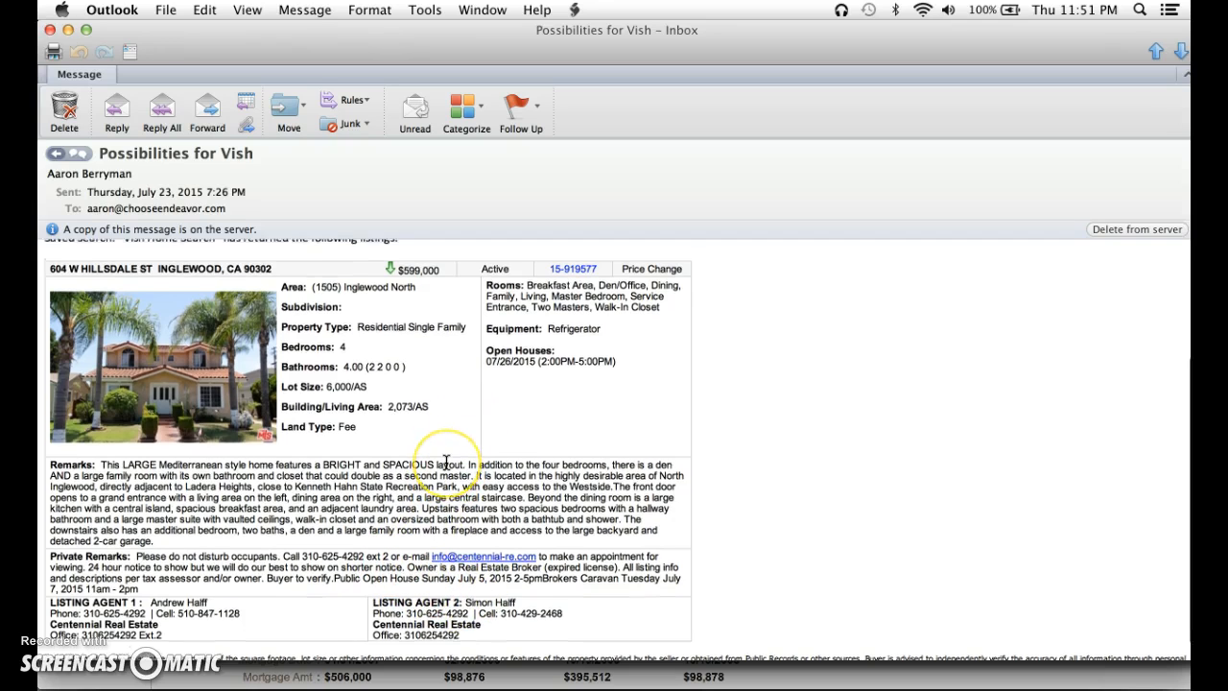
scroll(446, 464, up, 2)
scroll(445, 442, down, 2)
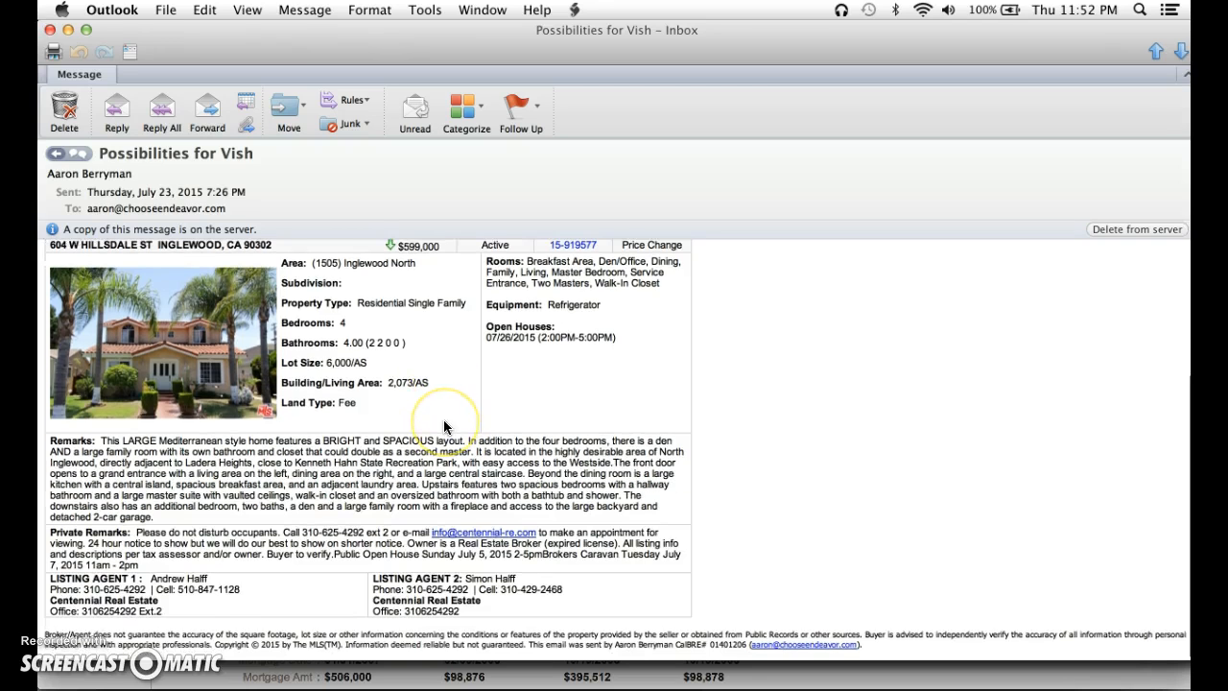